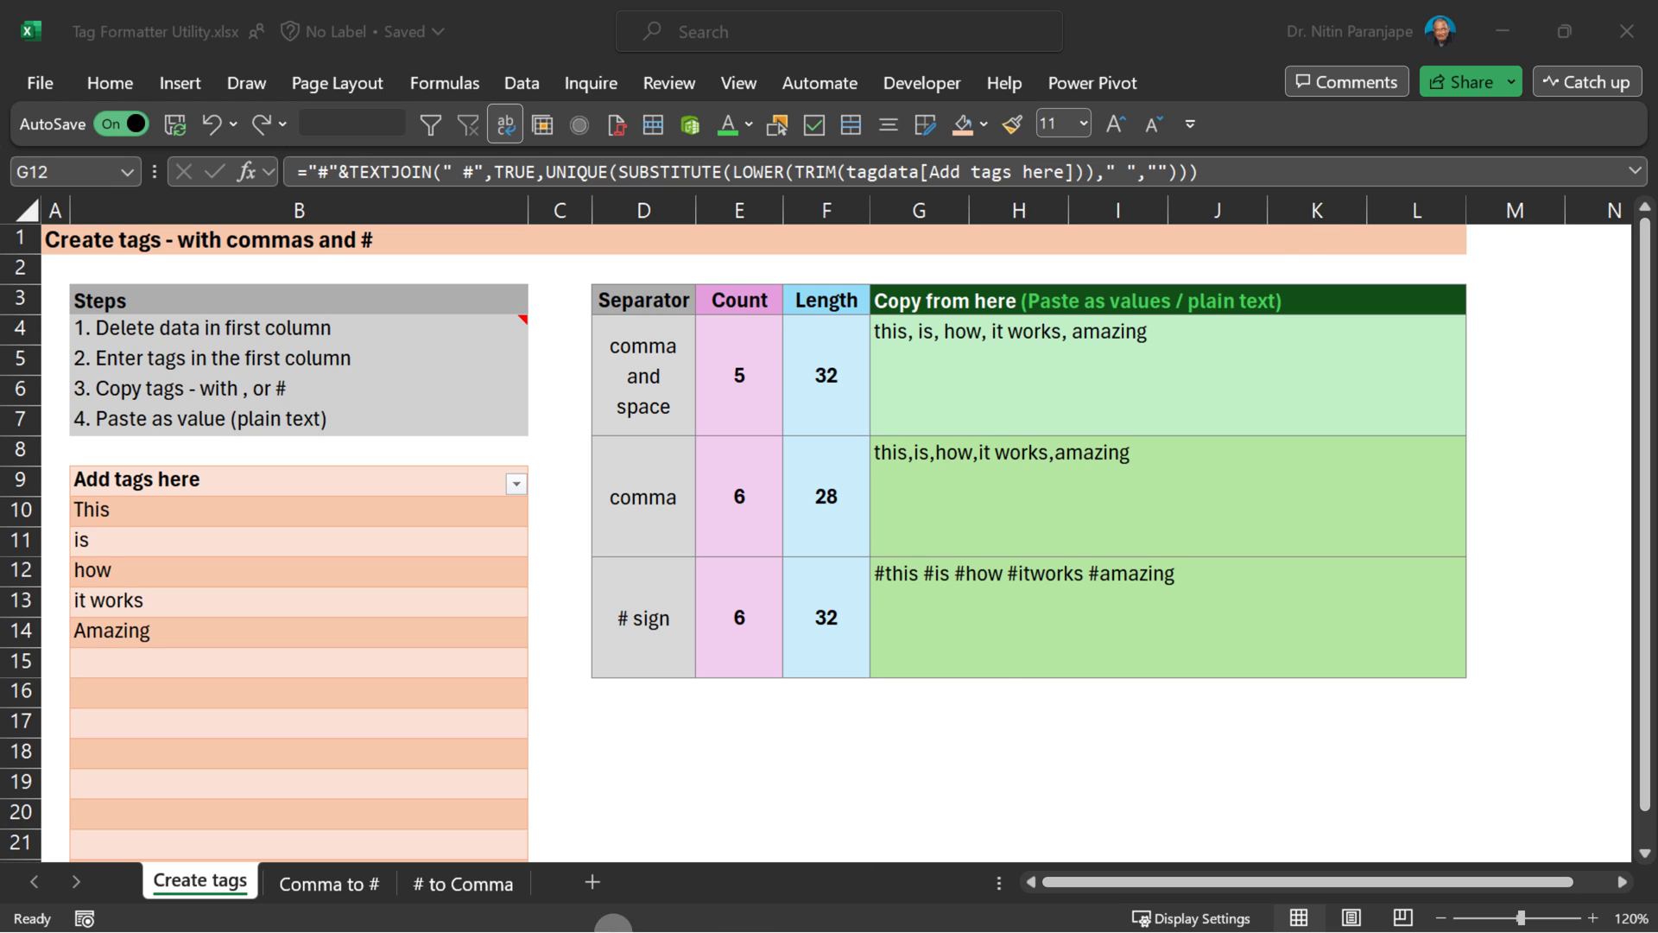
# Step: Select the first tag 'This' and check the comma-and-space, comma-only and # output formulas
pyautogui.click(147, 511)
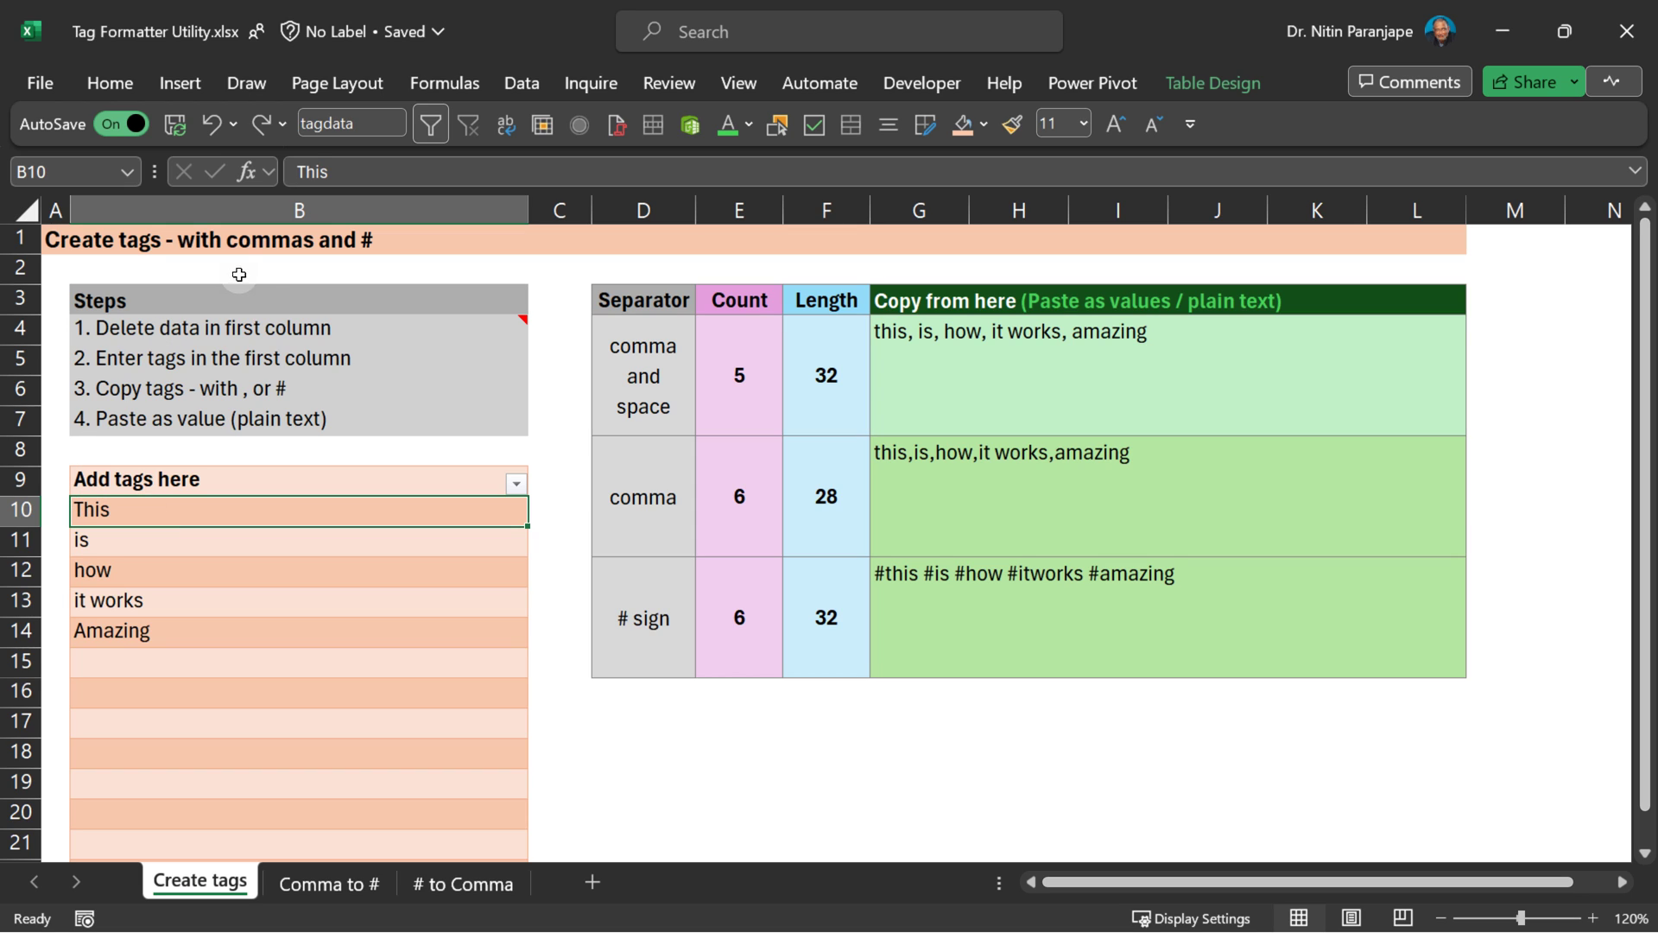
pyautogui.click(1134, 386)
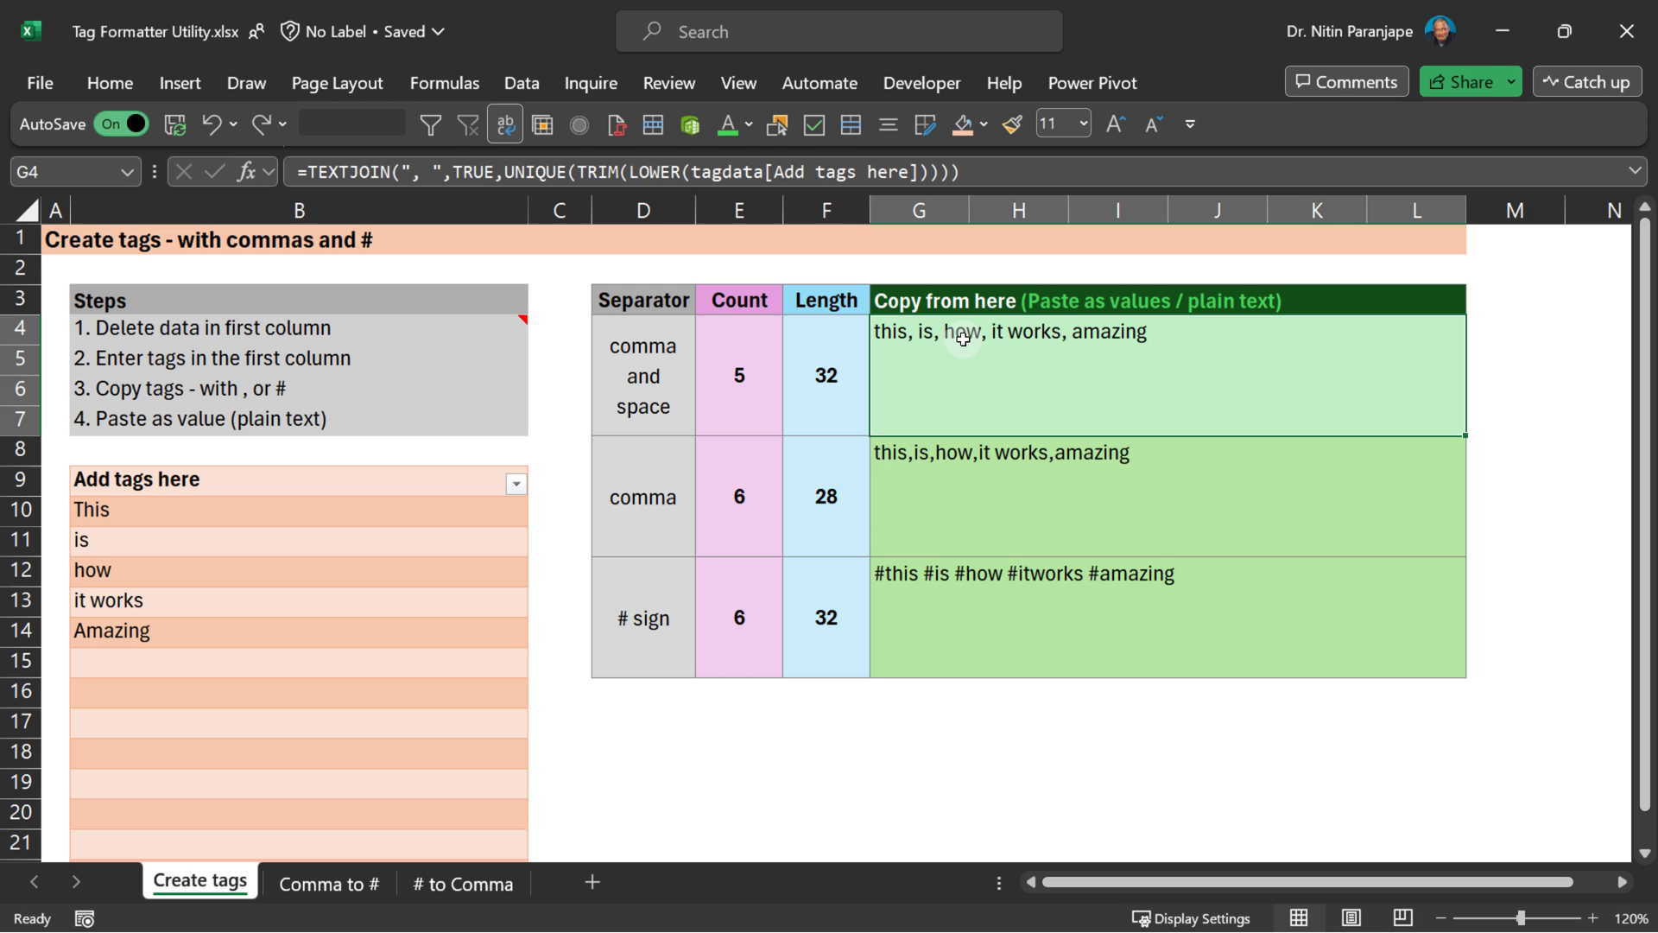
pyautogui.click(975, 514)
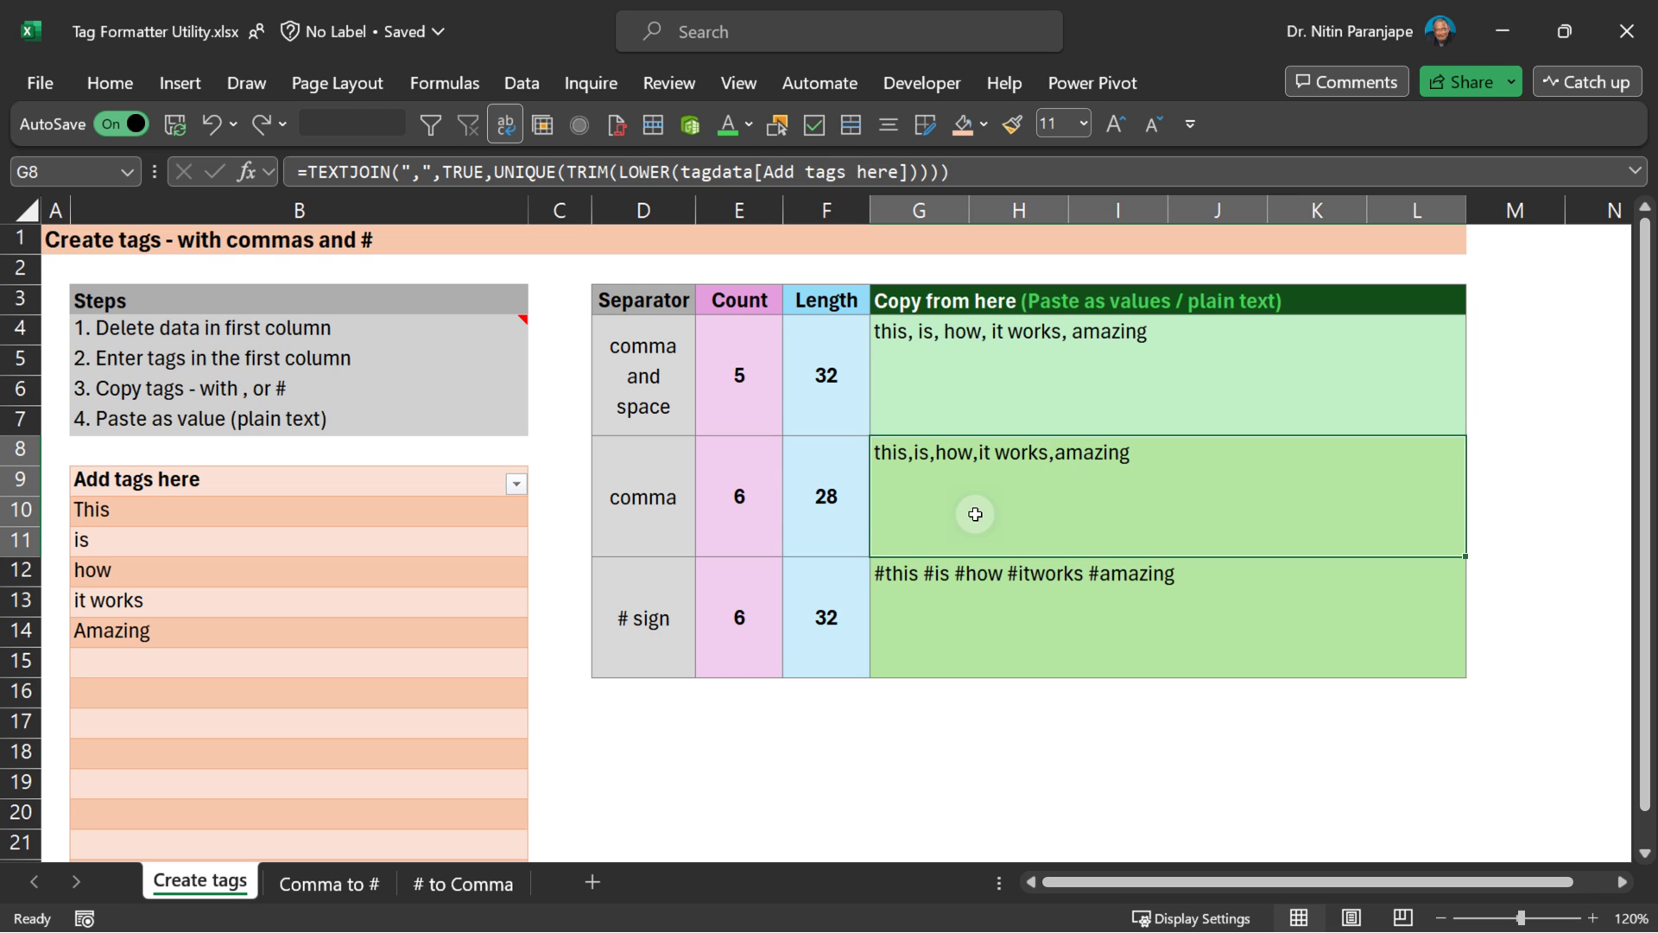
pyautogui.click(989, 632)
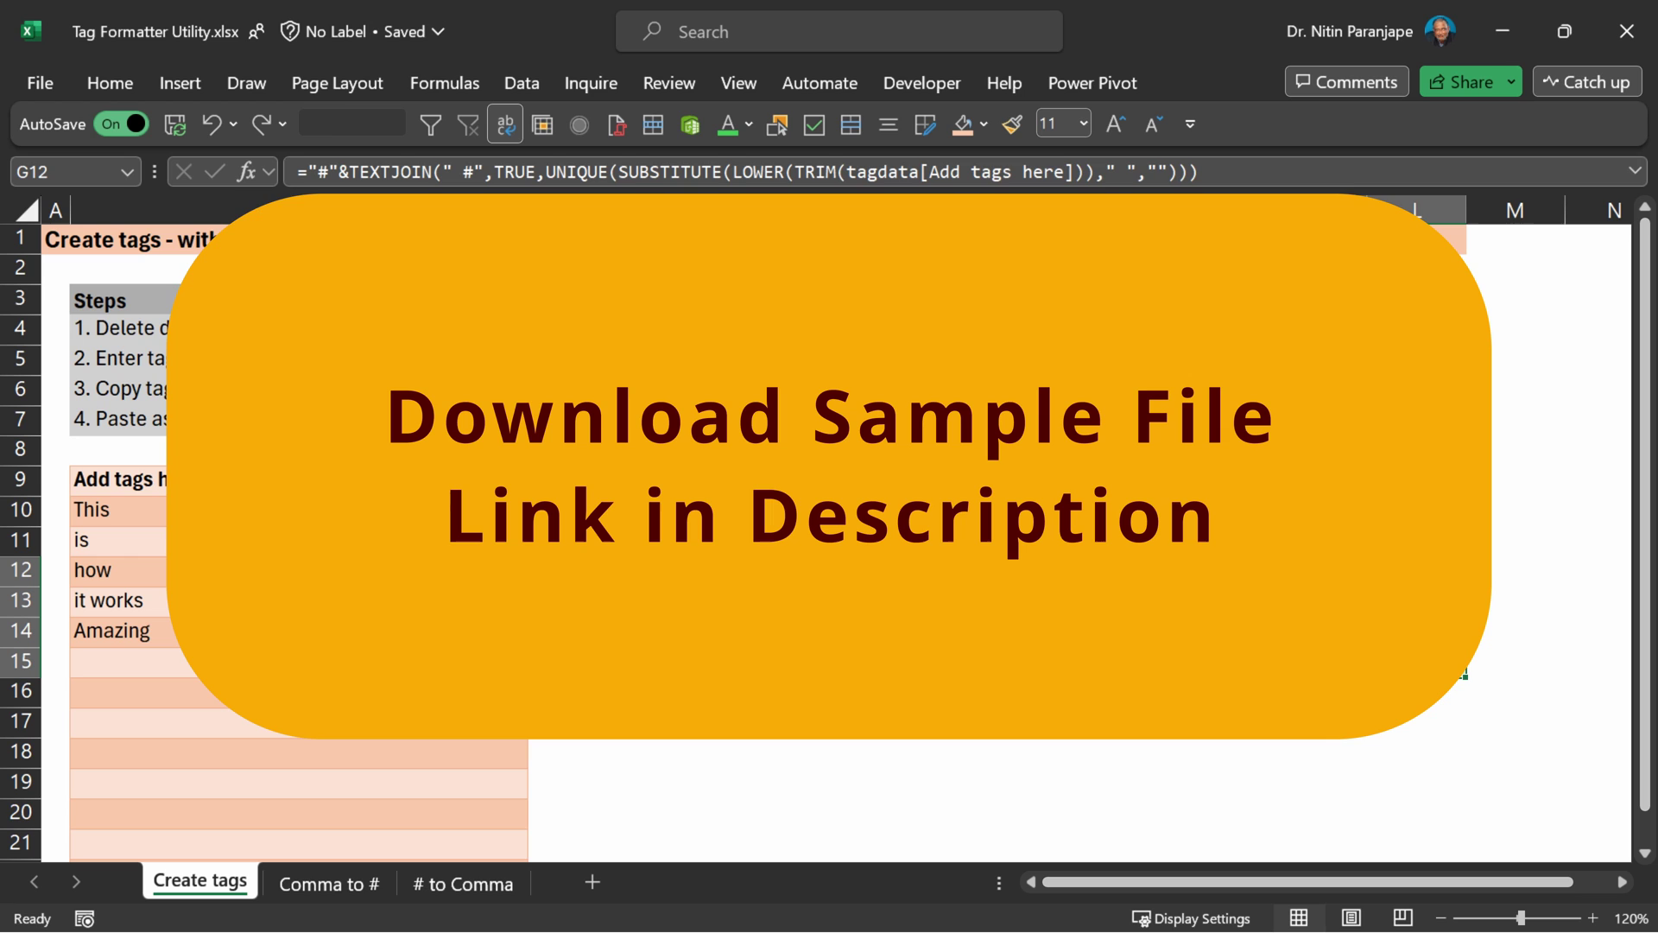
# Step: Examine the comma-and-space formula's TRIM, LOWER and TEXTJOIN delimiter parts
pyautogui.click(215, 508)
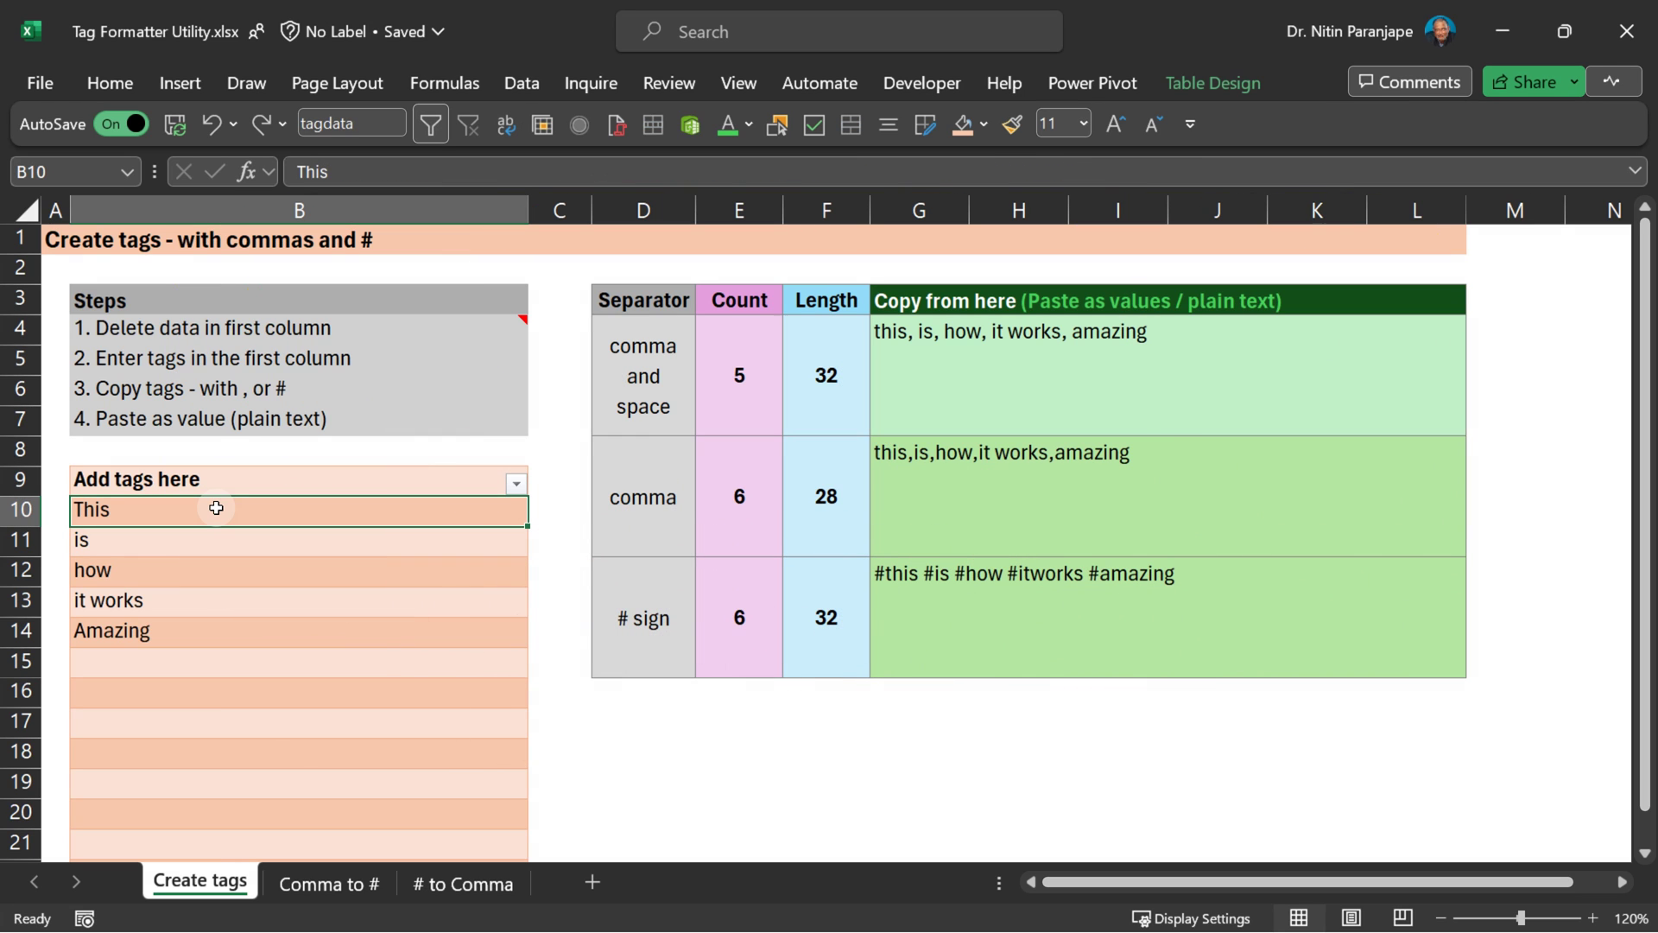
pyautogui.click(217, 479)
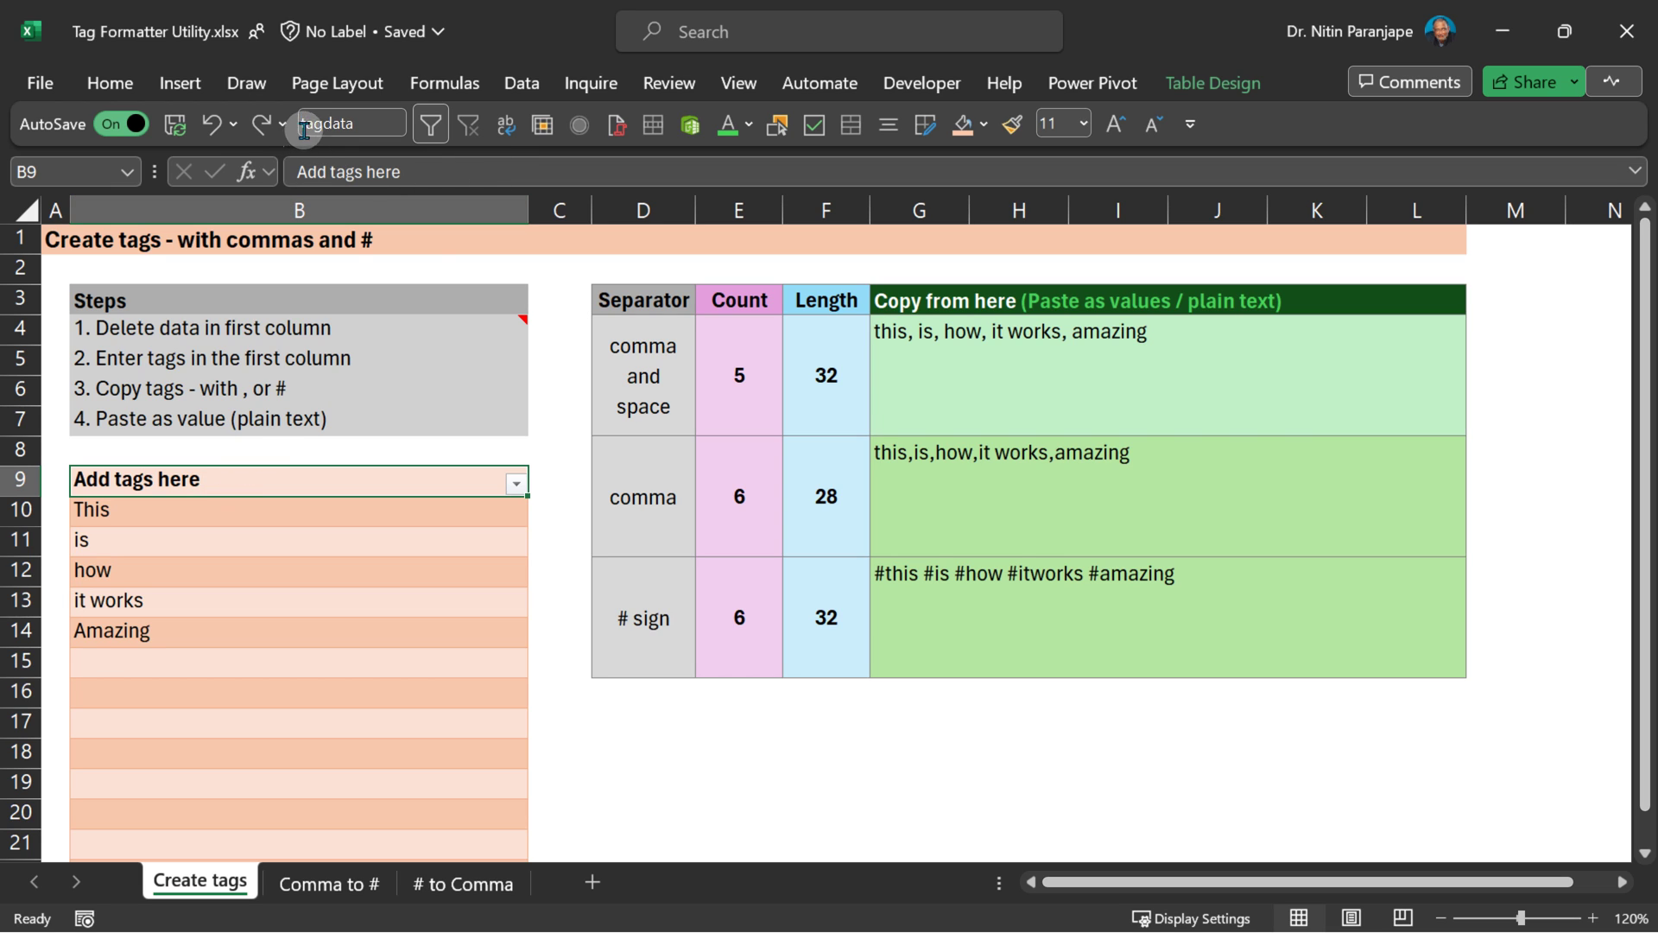
pyautogui.click(1010, 395)
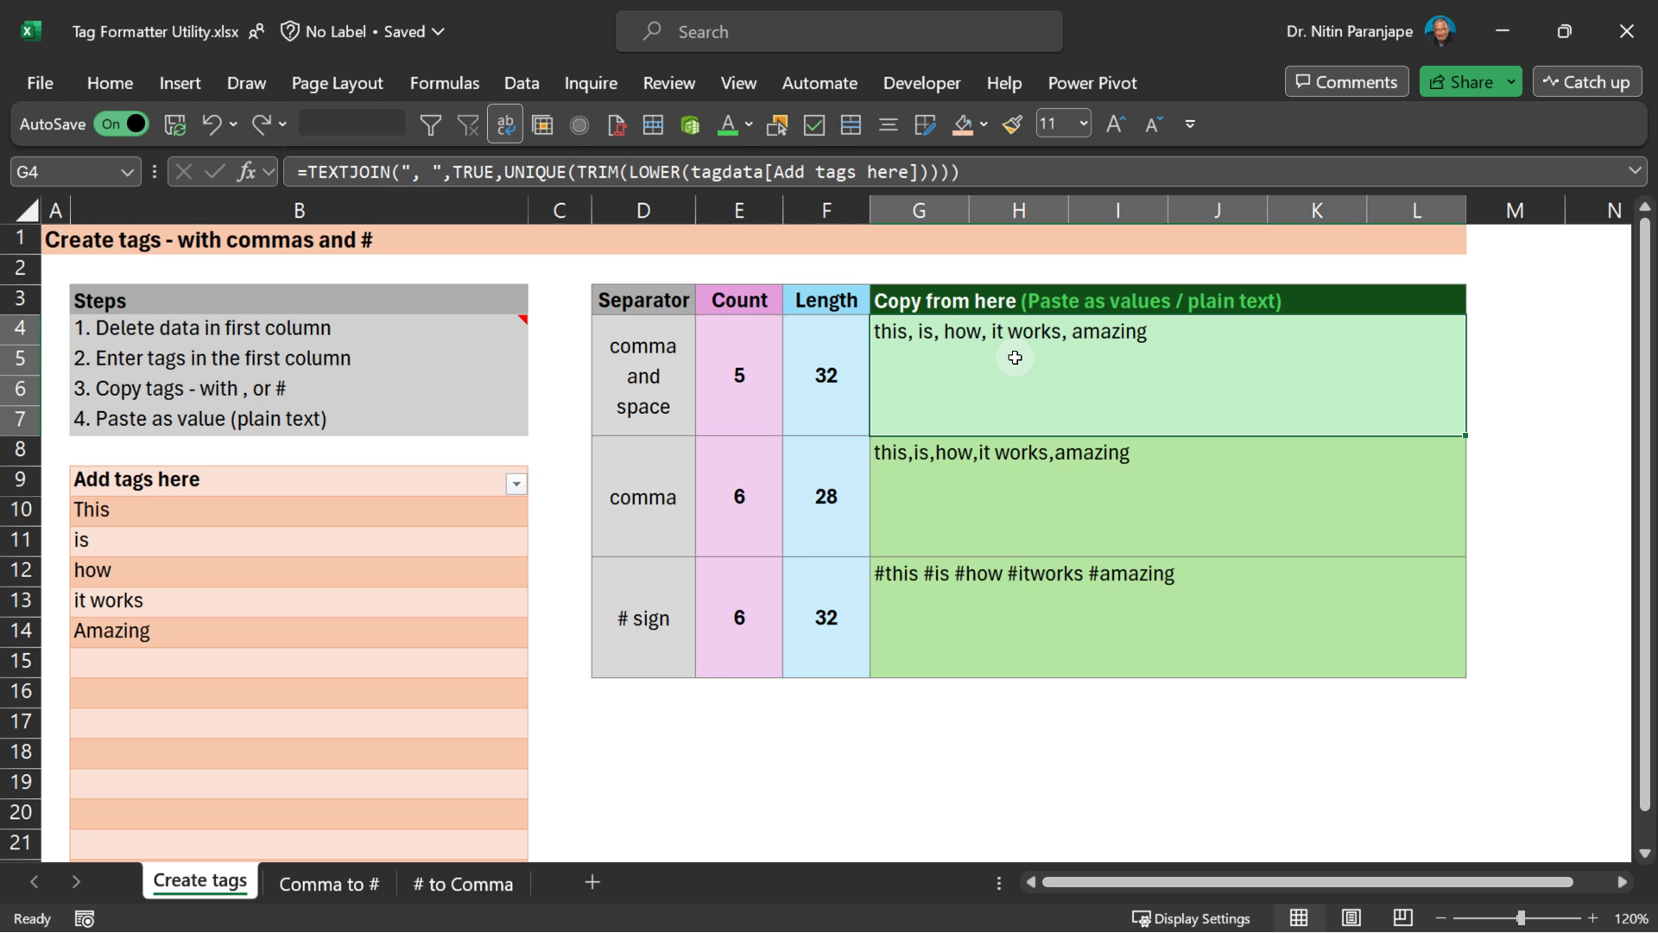
pyautogui.doubleClick(1015, 358)
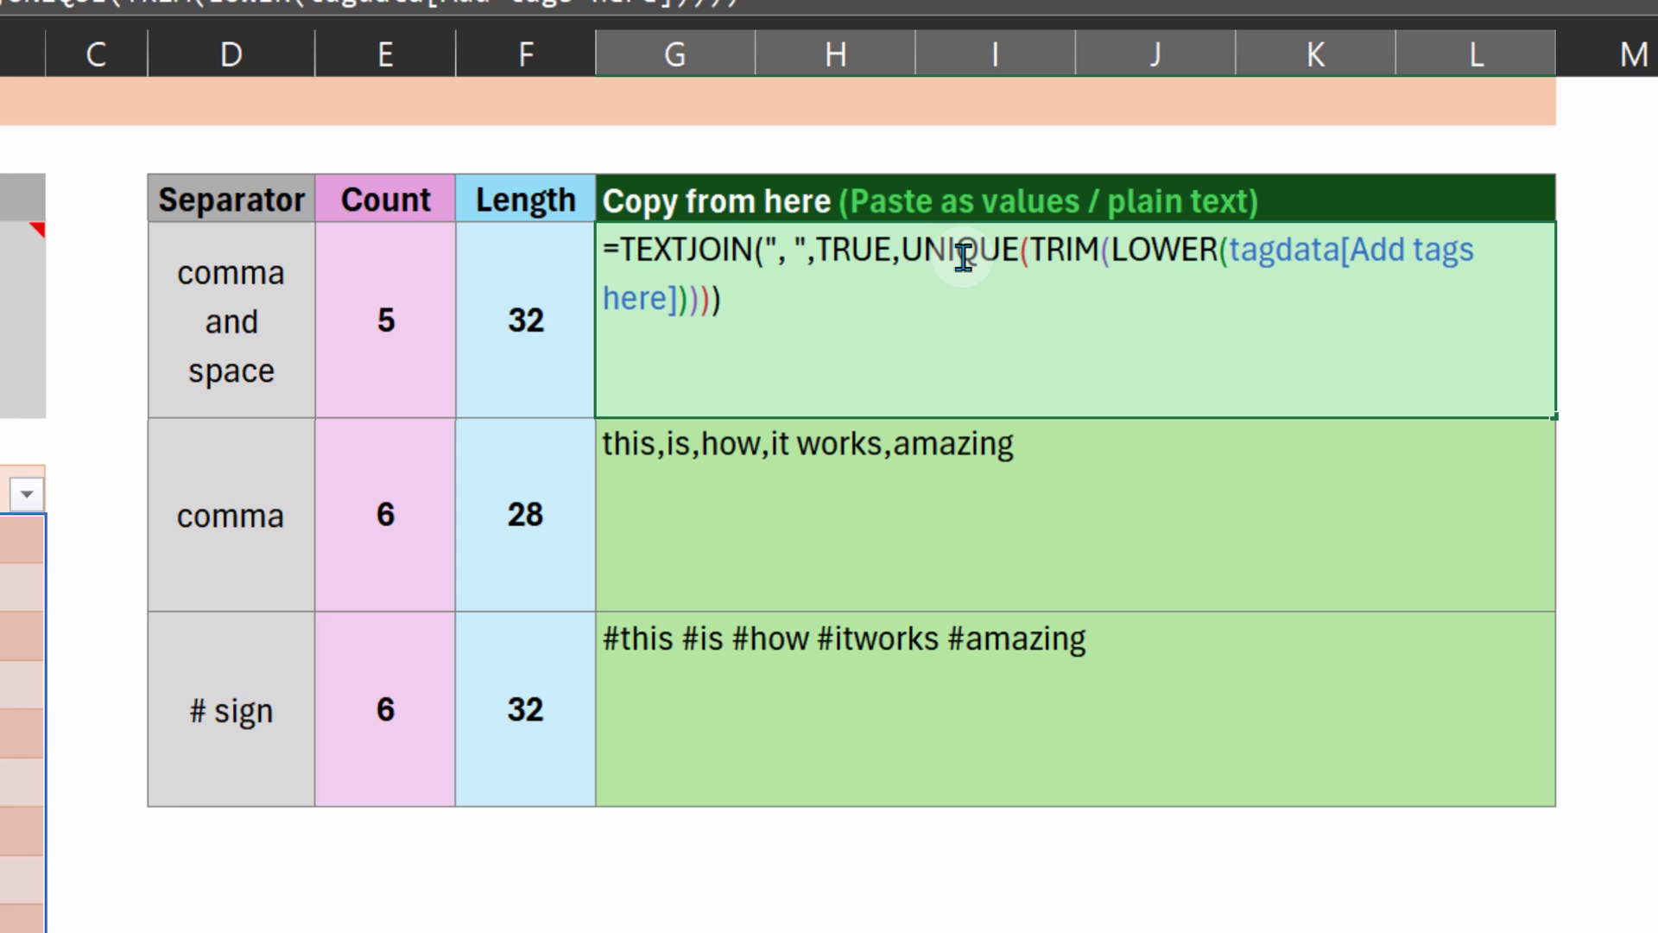
pyautogui.click(1179, 252)
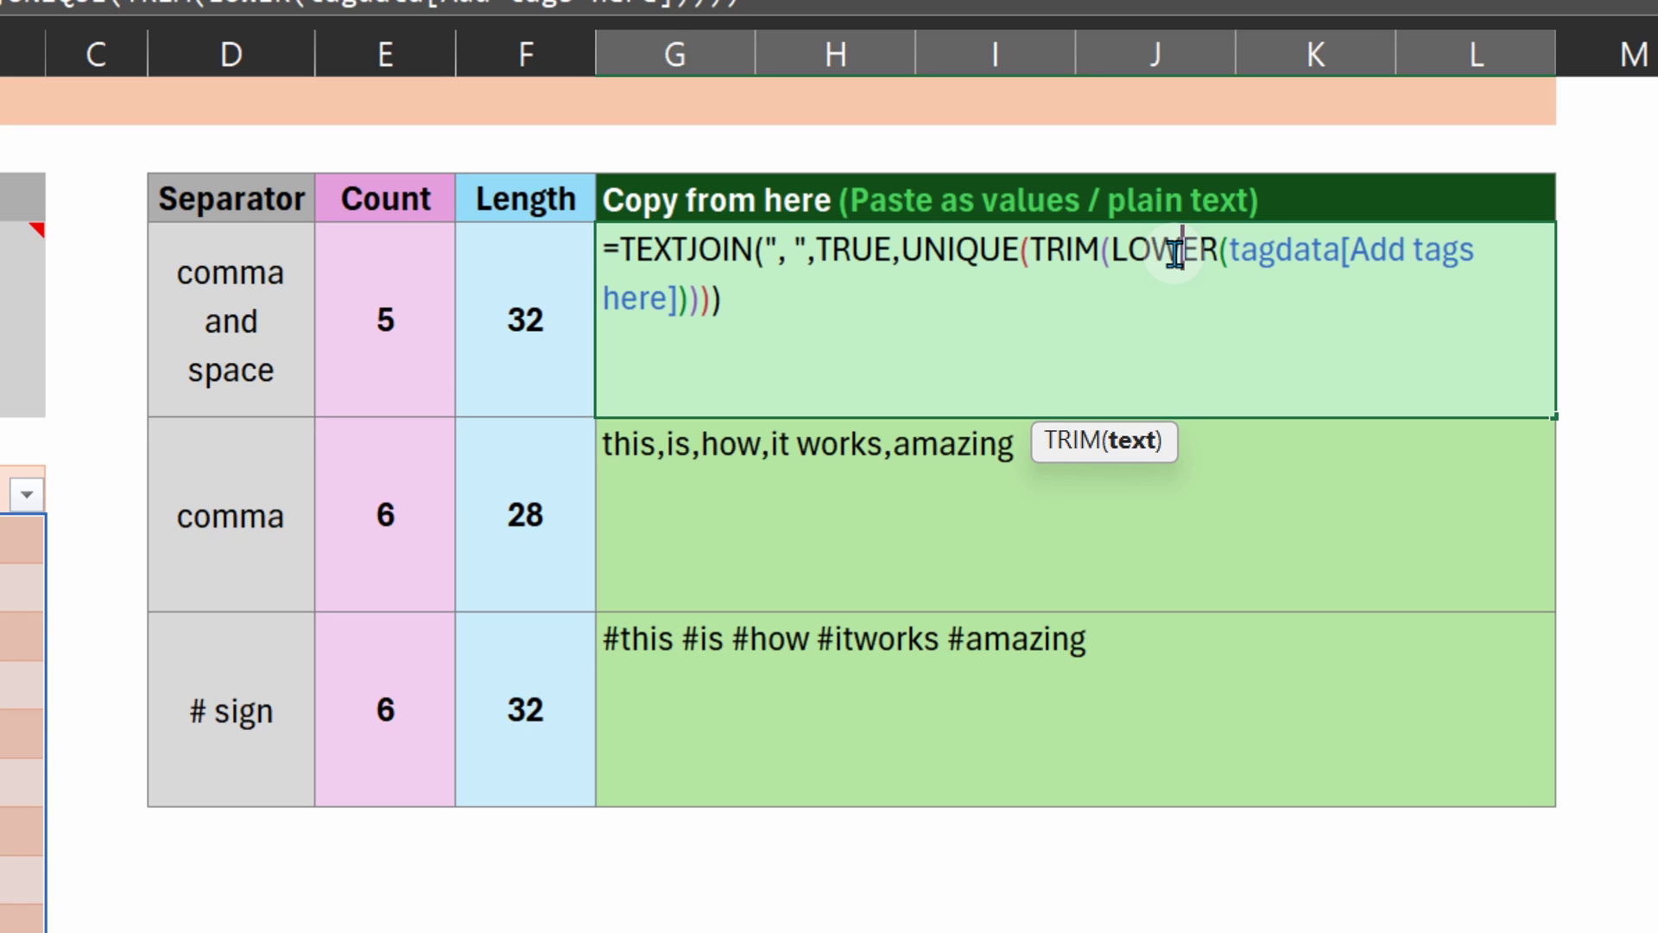
pyautogui.click(674, 251)
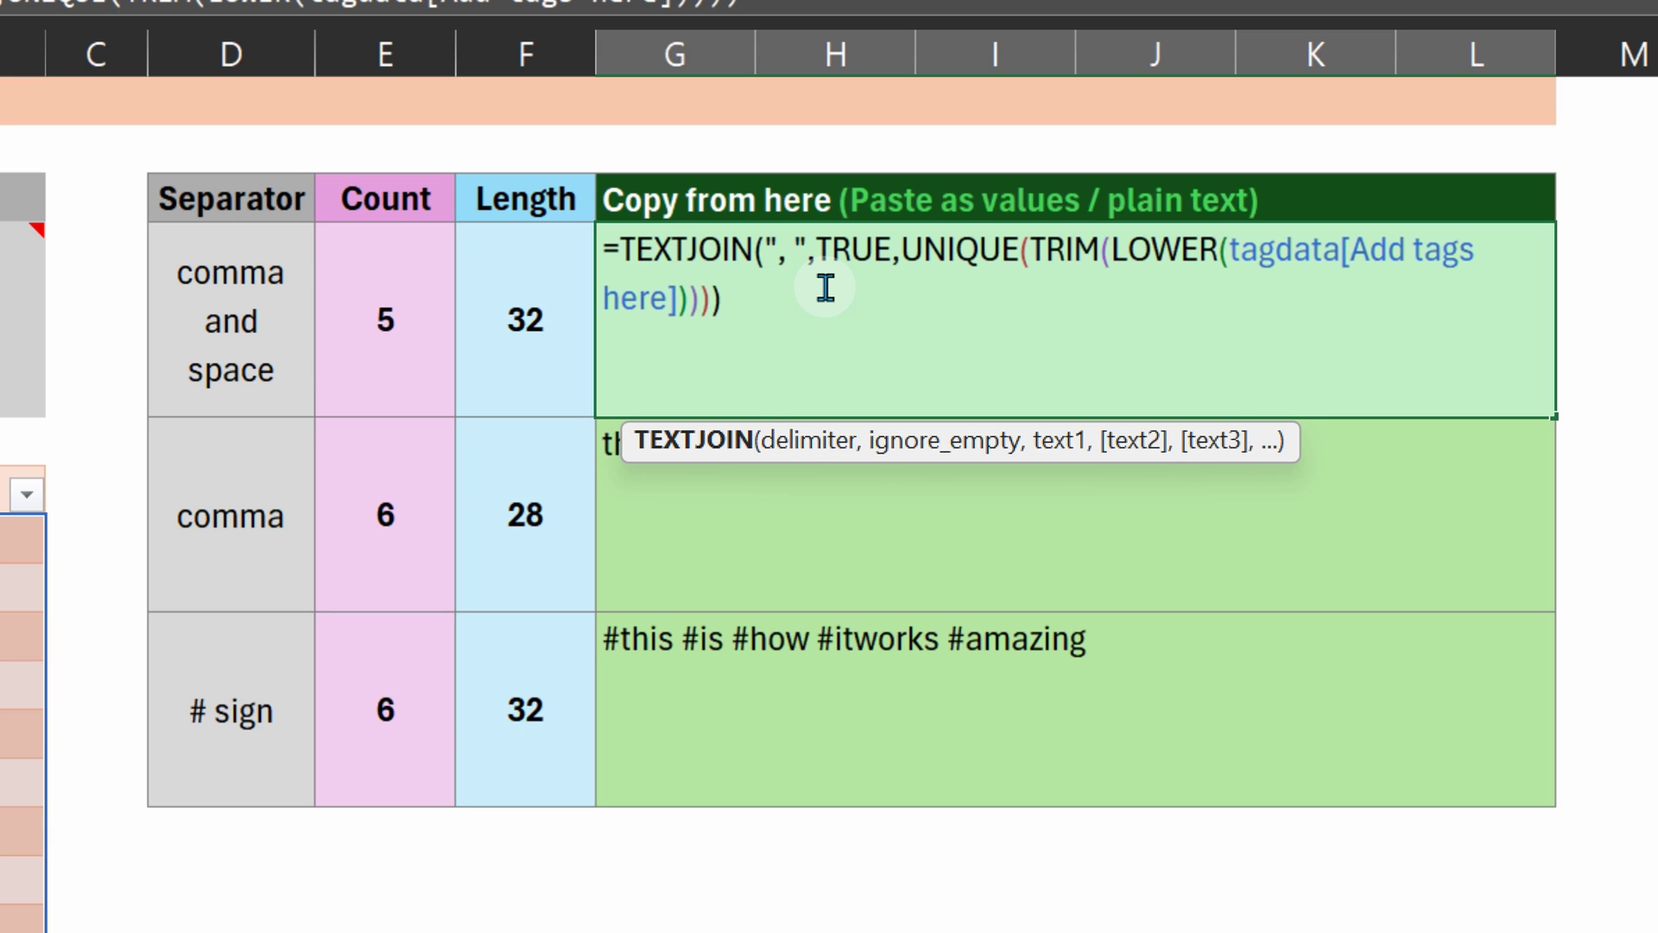
pyautogui.click(786, 275)
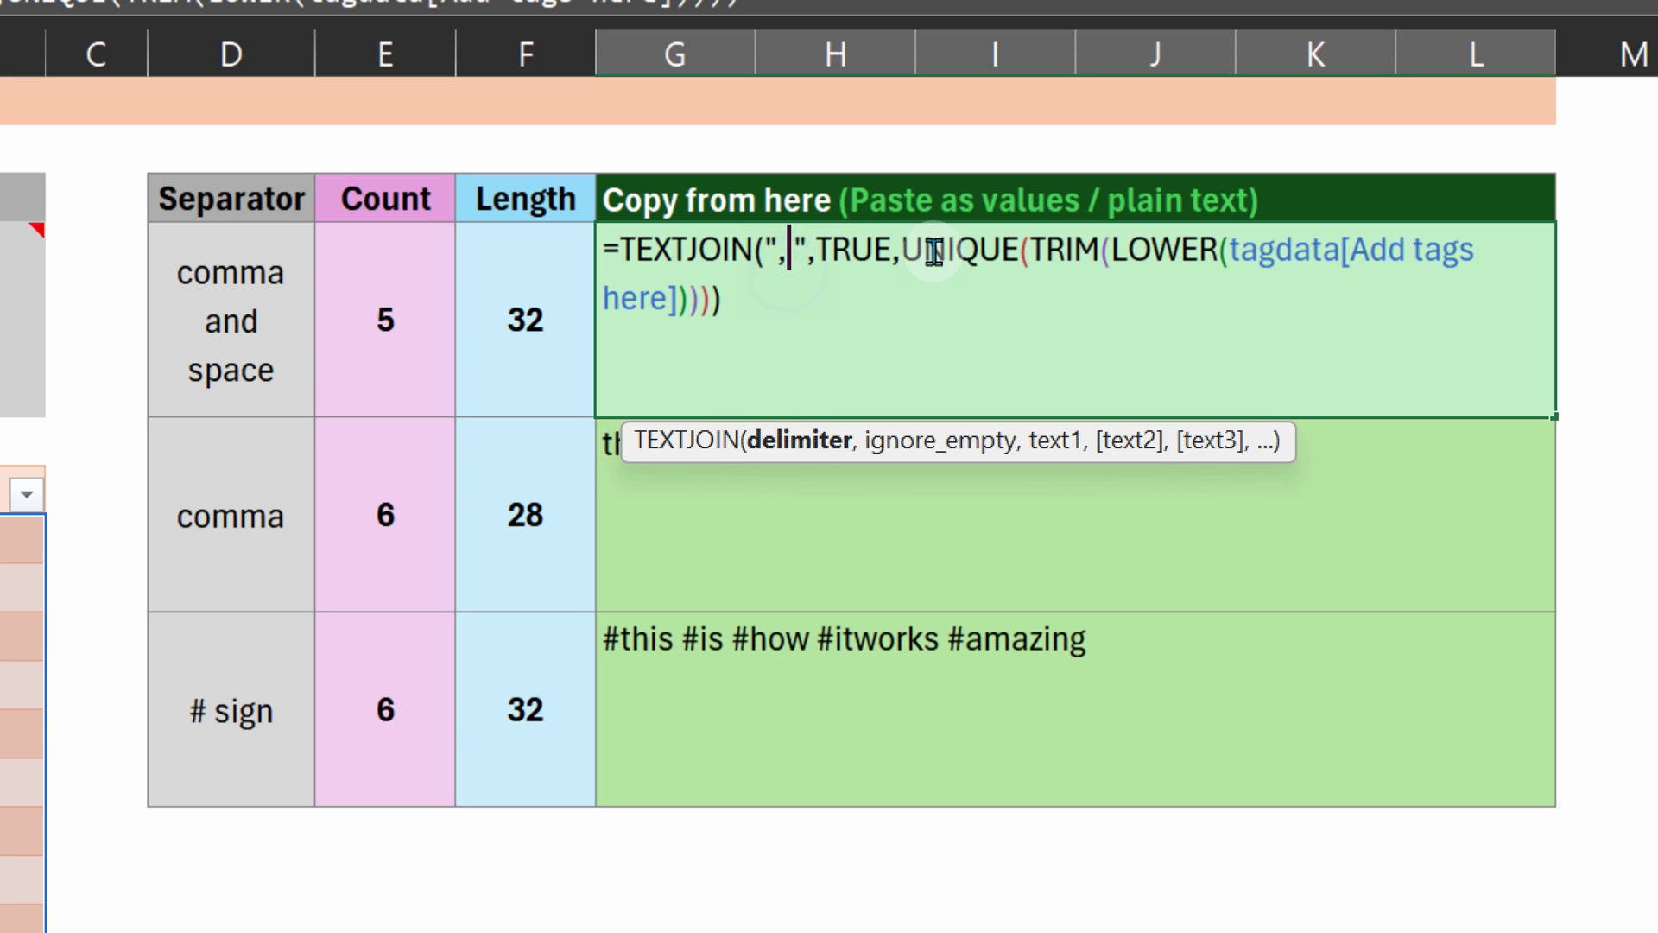
# Step: Review the comma-only and # sign formulas without changes, then select the five entered tags
pyautogui.doubleClick(744, 521)
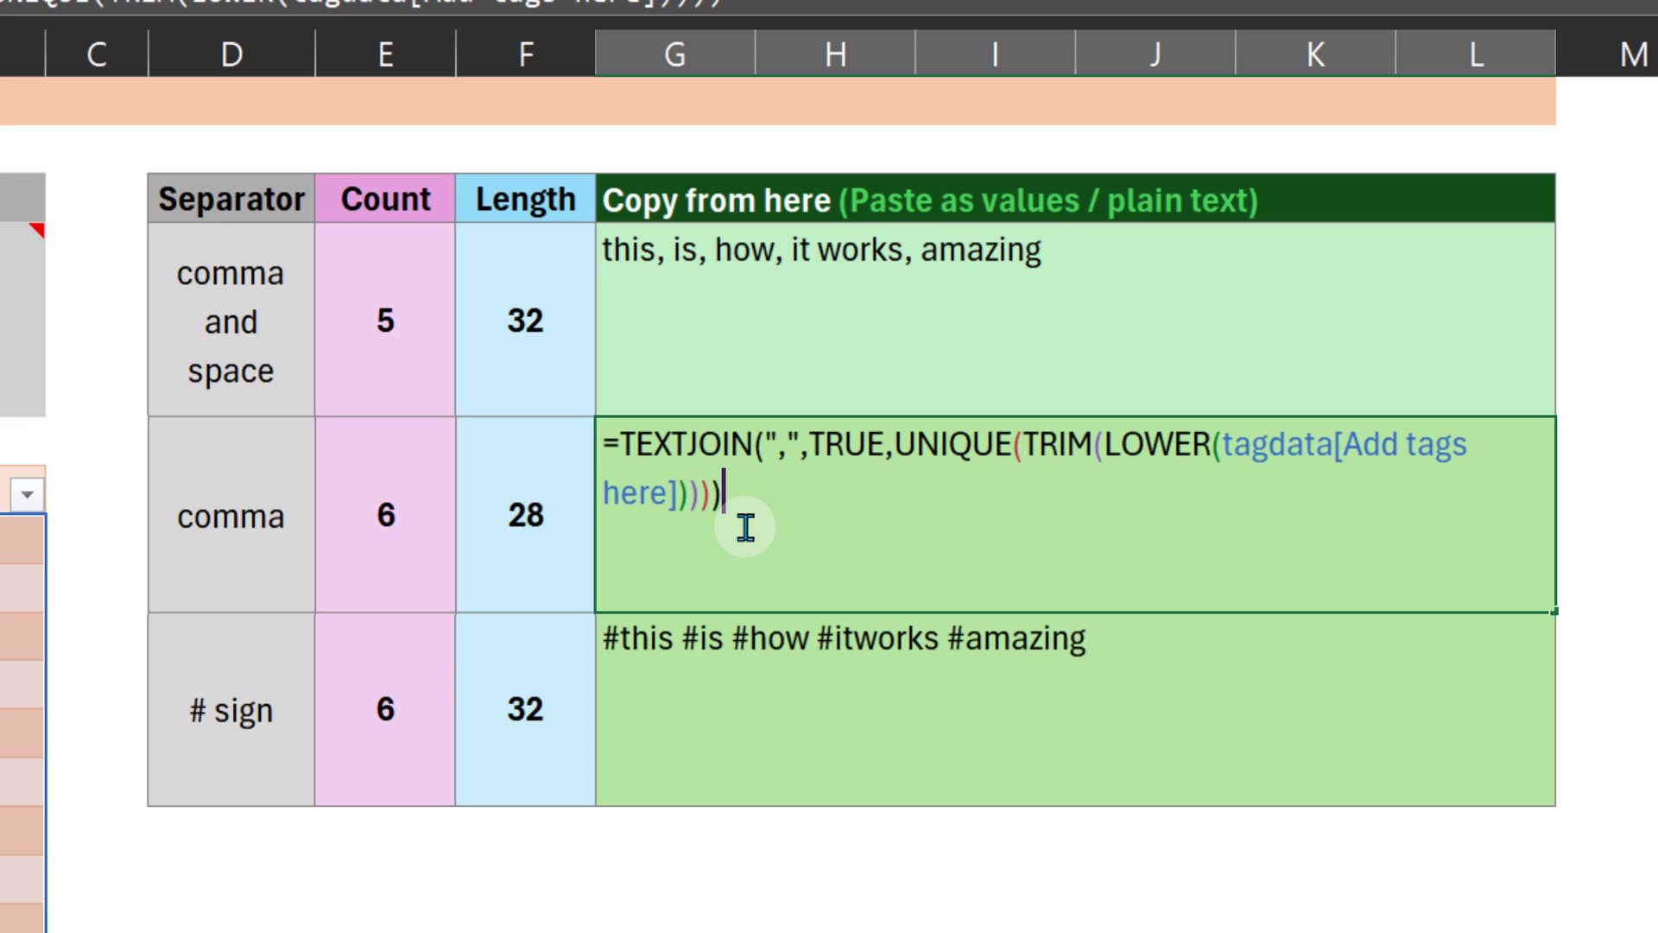
pyautogui.click(692, 685)
pyautogui.doubleClick(694, 685)
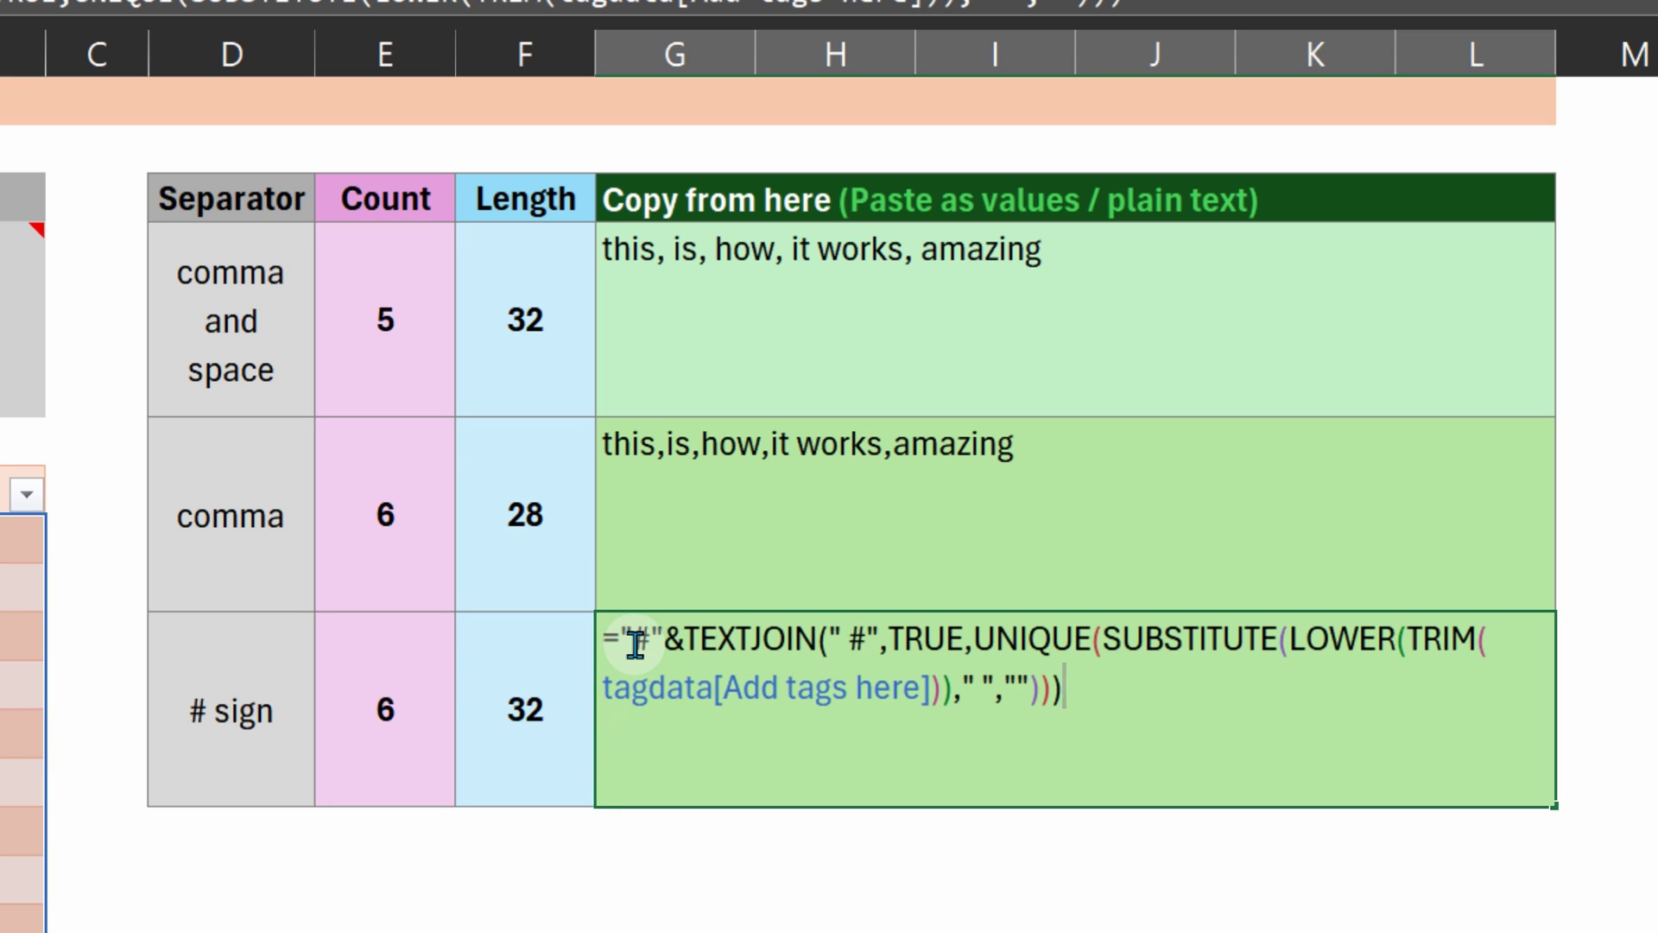
pyautogui.click(843, 639)
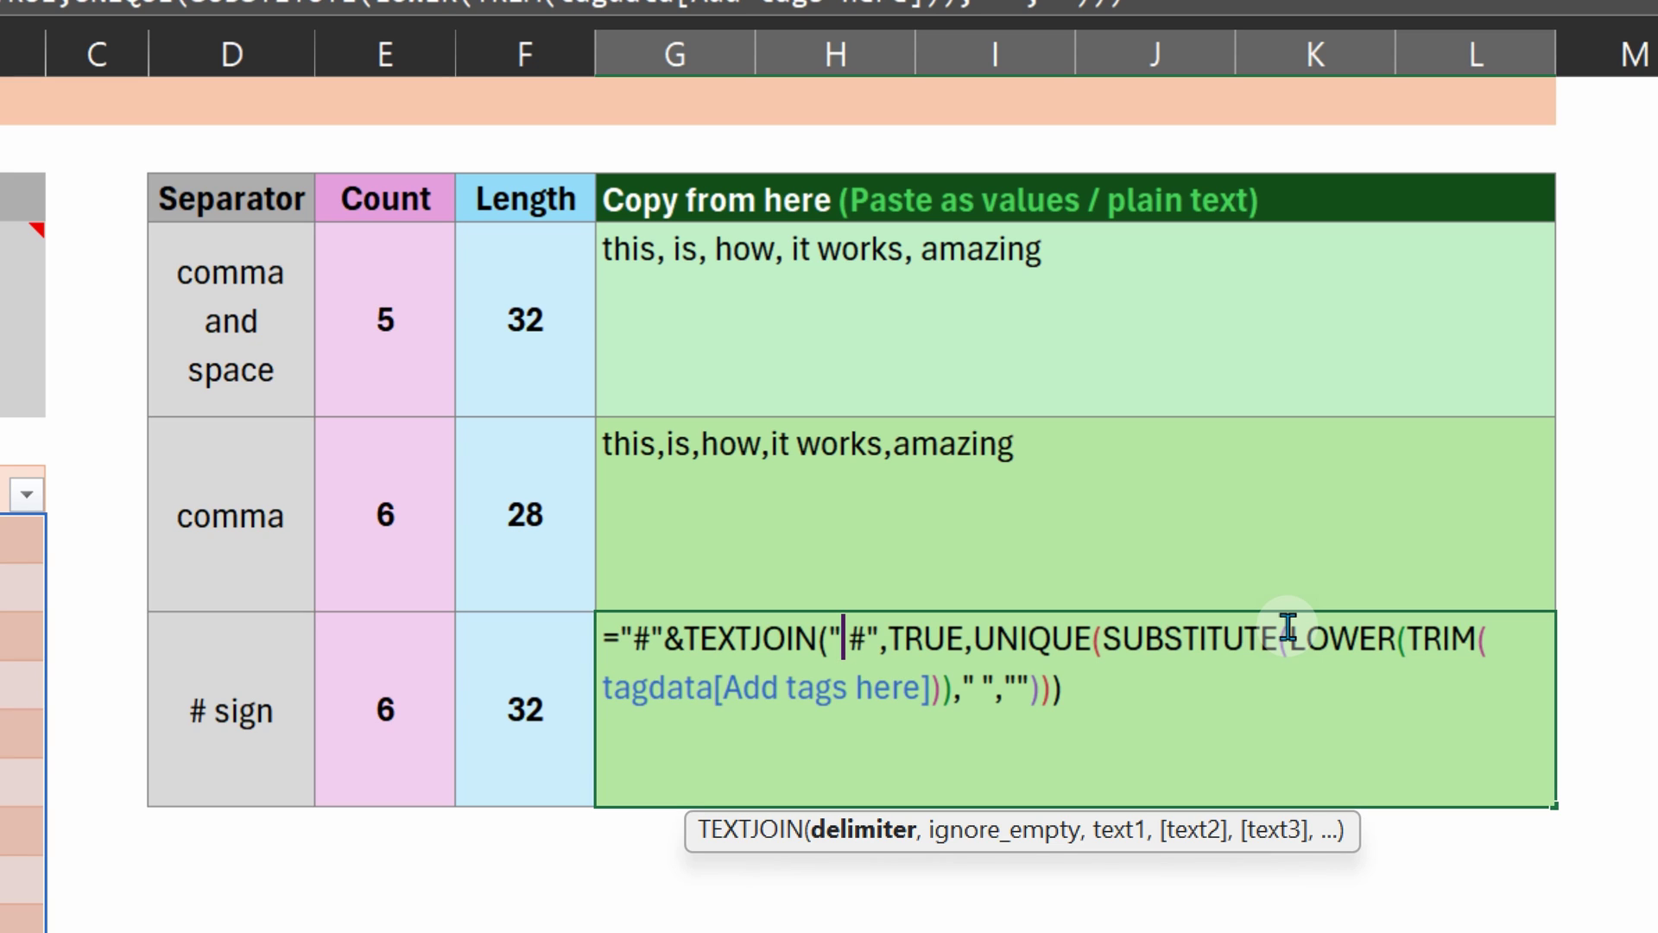
pyautogui.press('Escape')
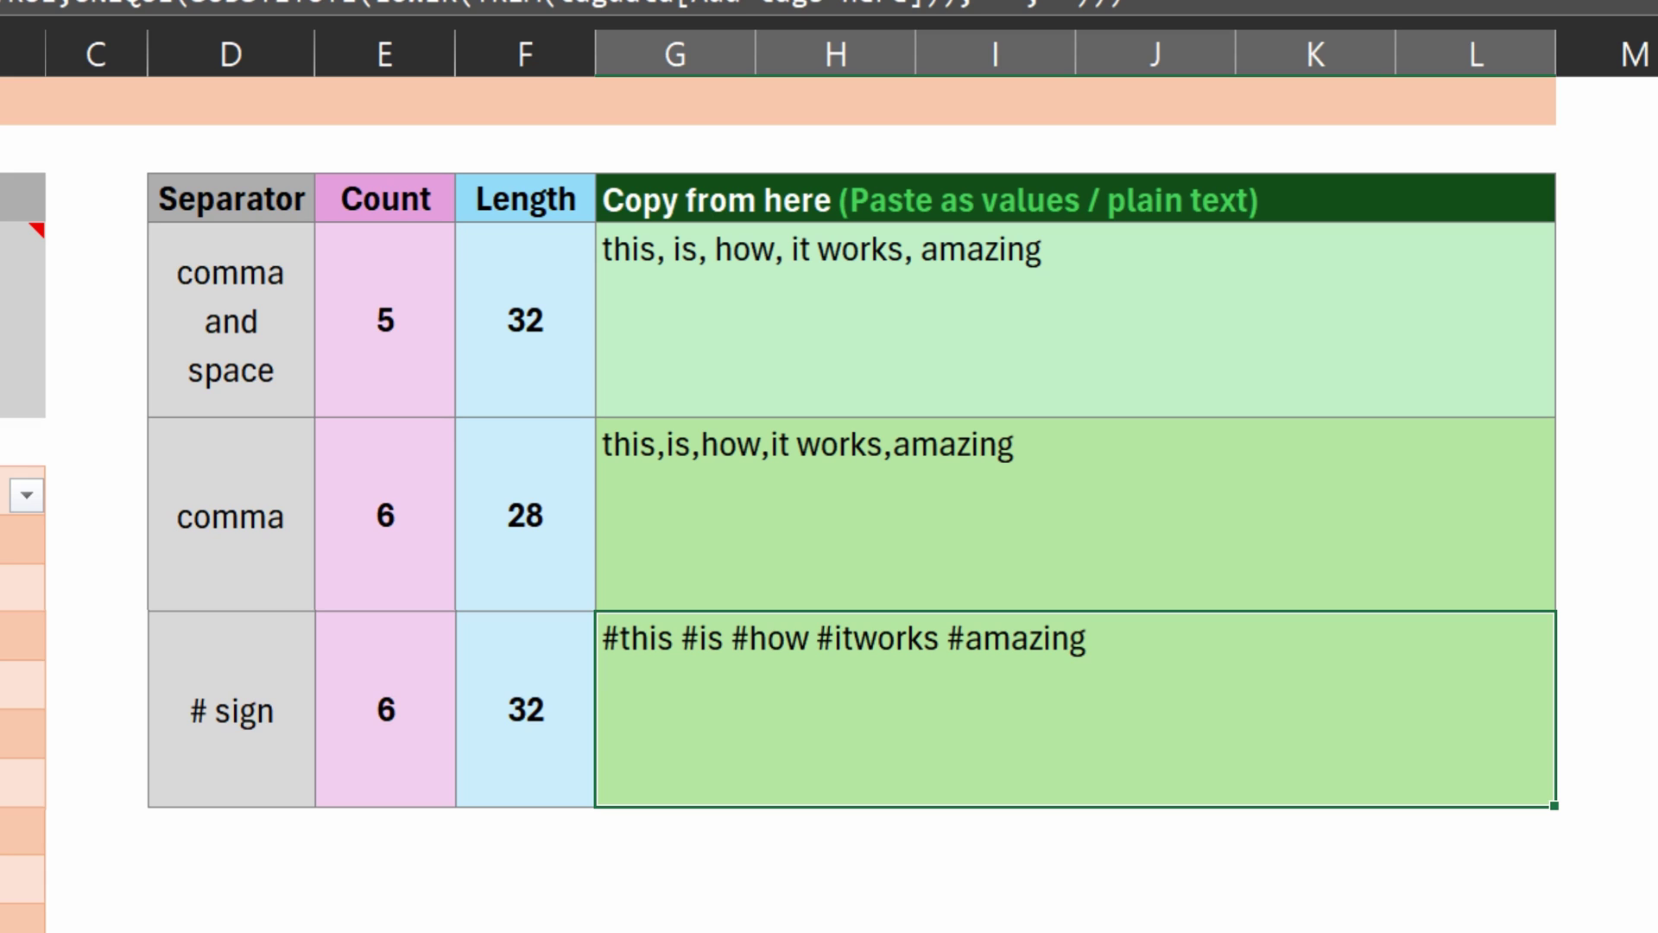
pyautogui.moveTo(23, 537); pyautogui.dragTo(23, 734)
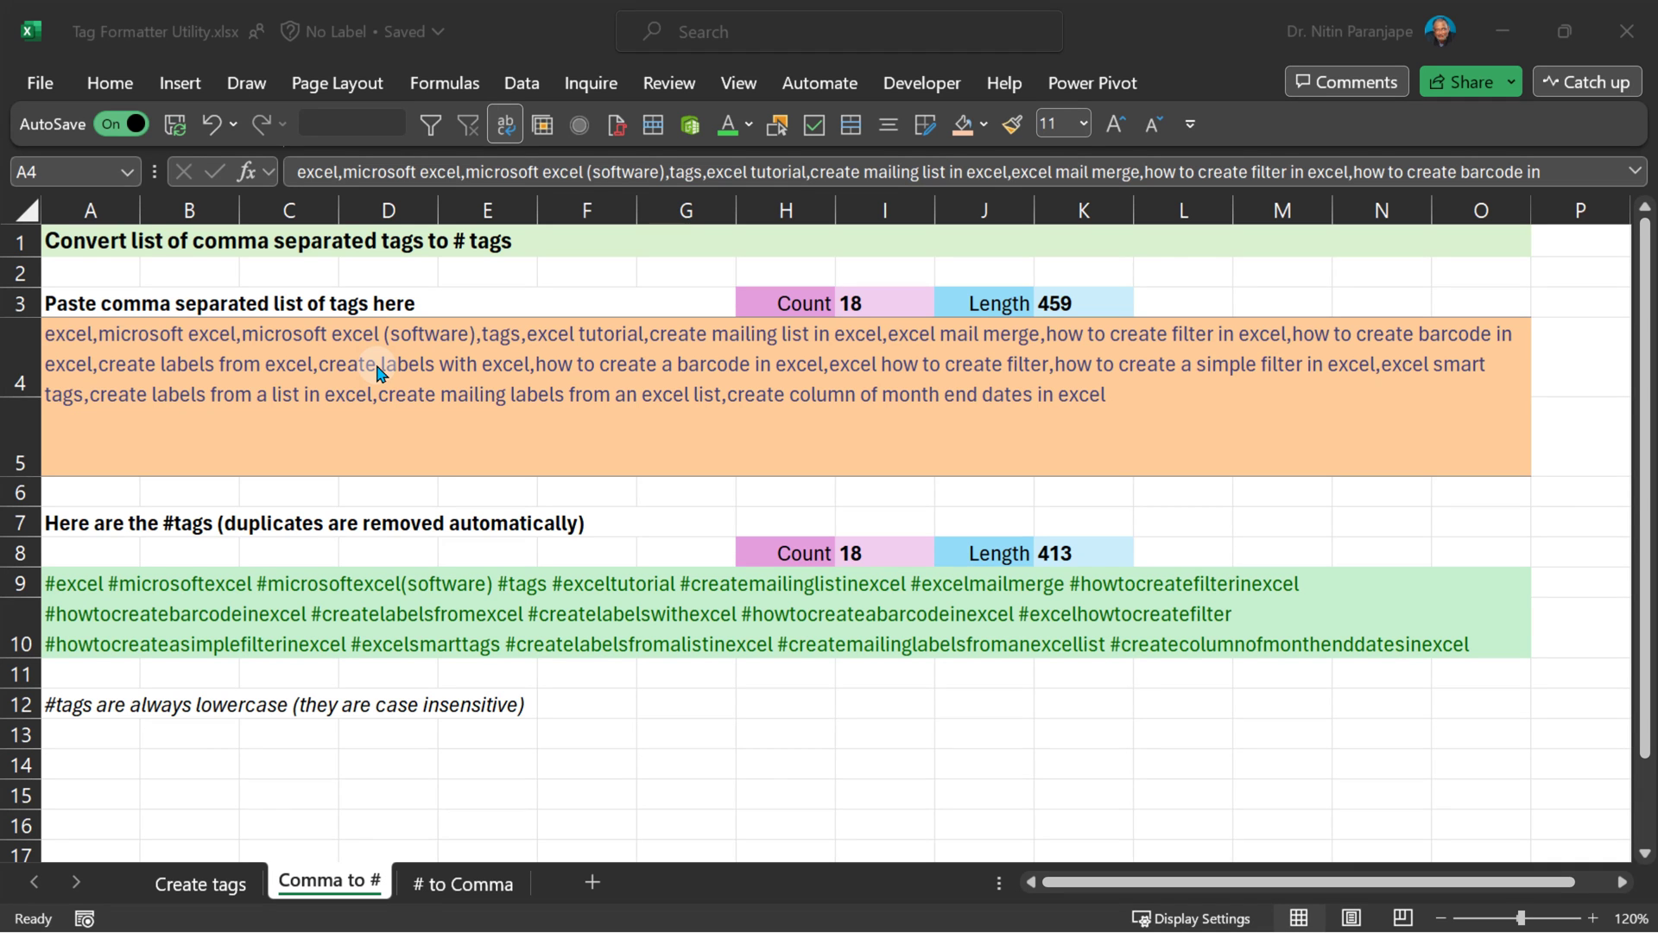
# Step: Check the pasted tag list in A4 unchanged, then open A9's TEXTSPLIT-based #tags formula
pyautogui.click(380, 370)
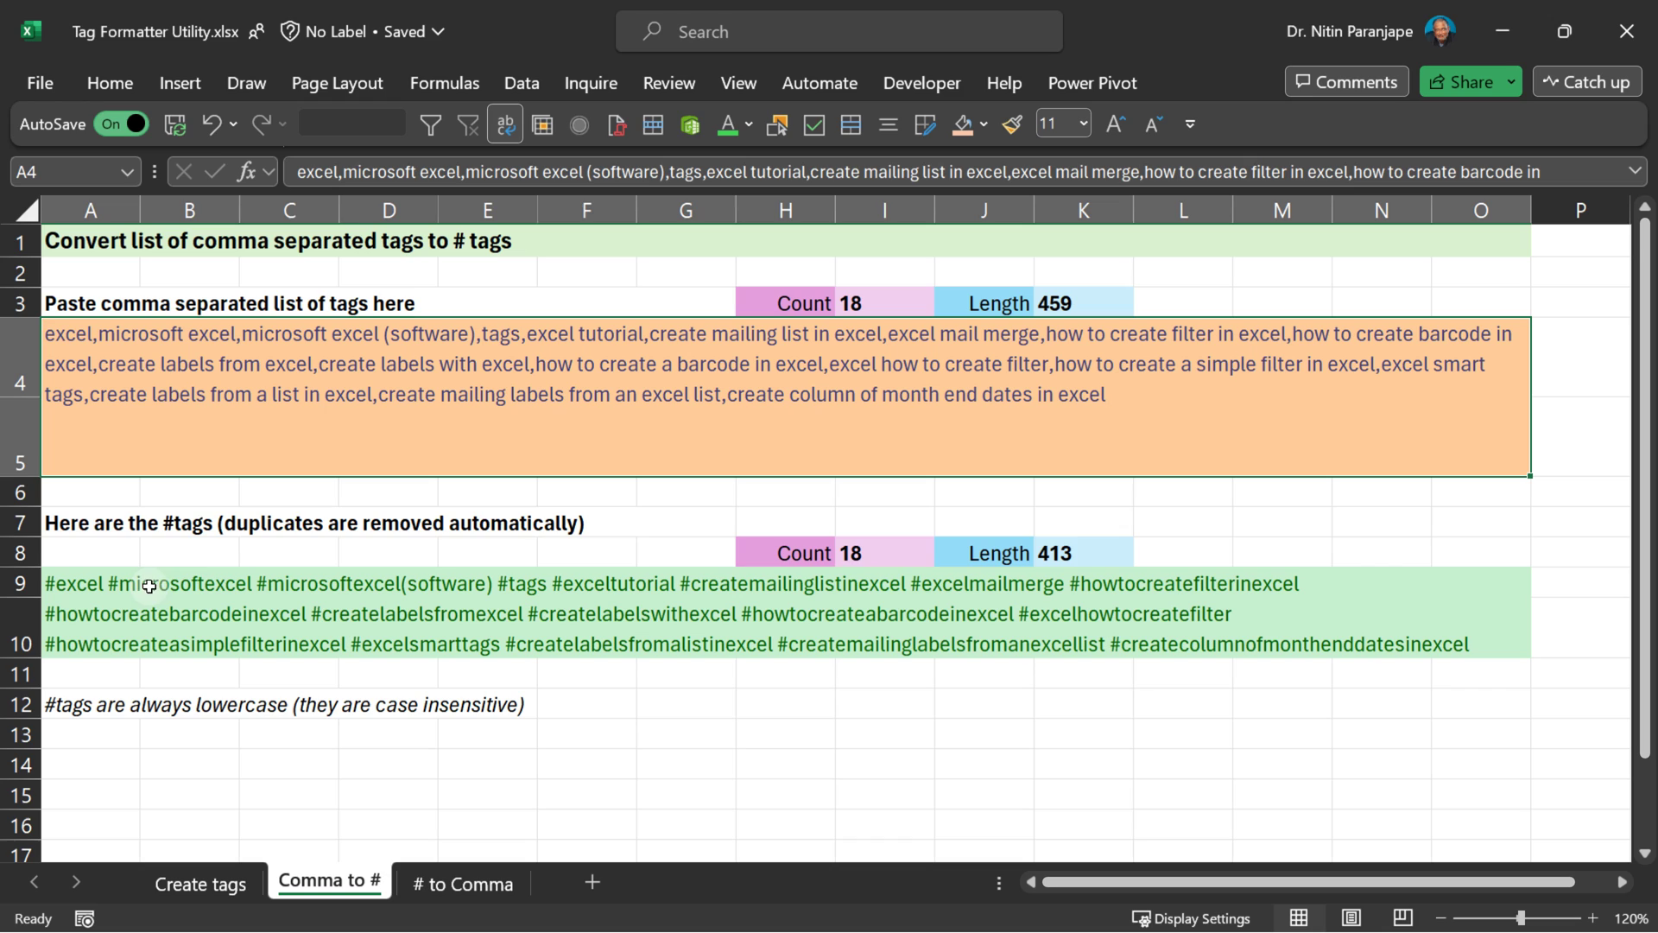
pyautogui.click(229, 431)
pyautogui.press('F2')
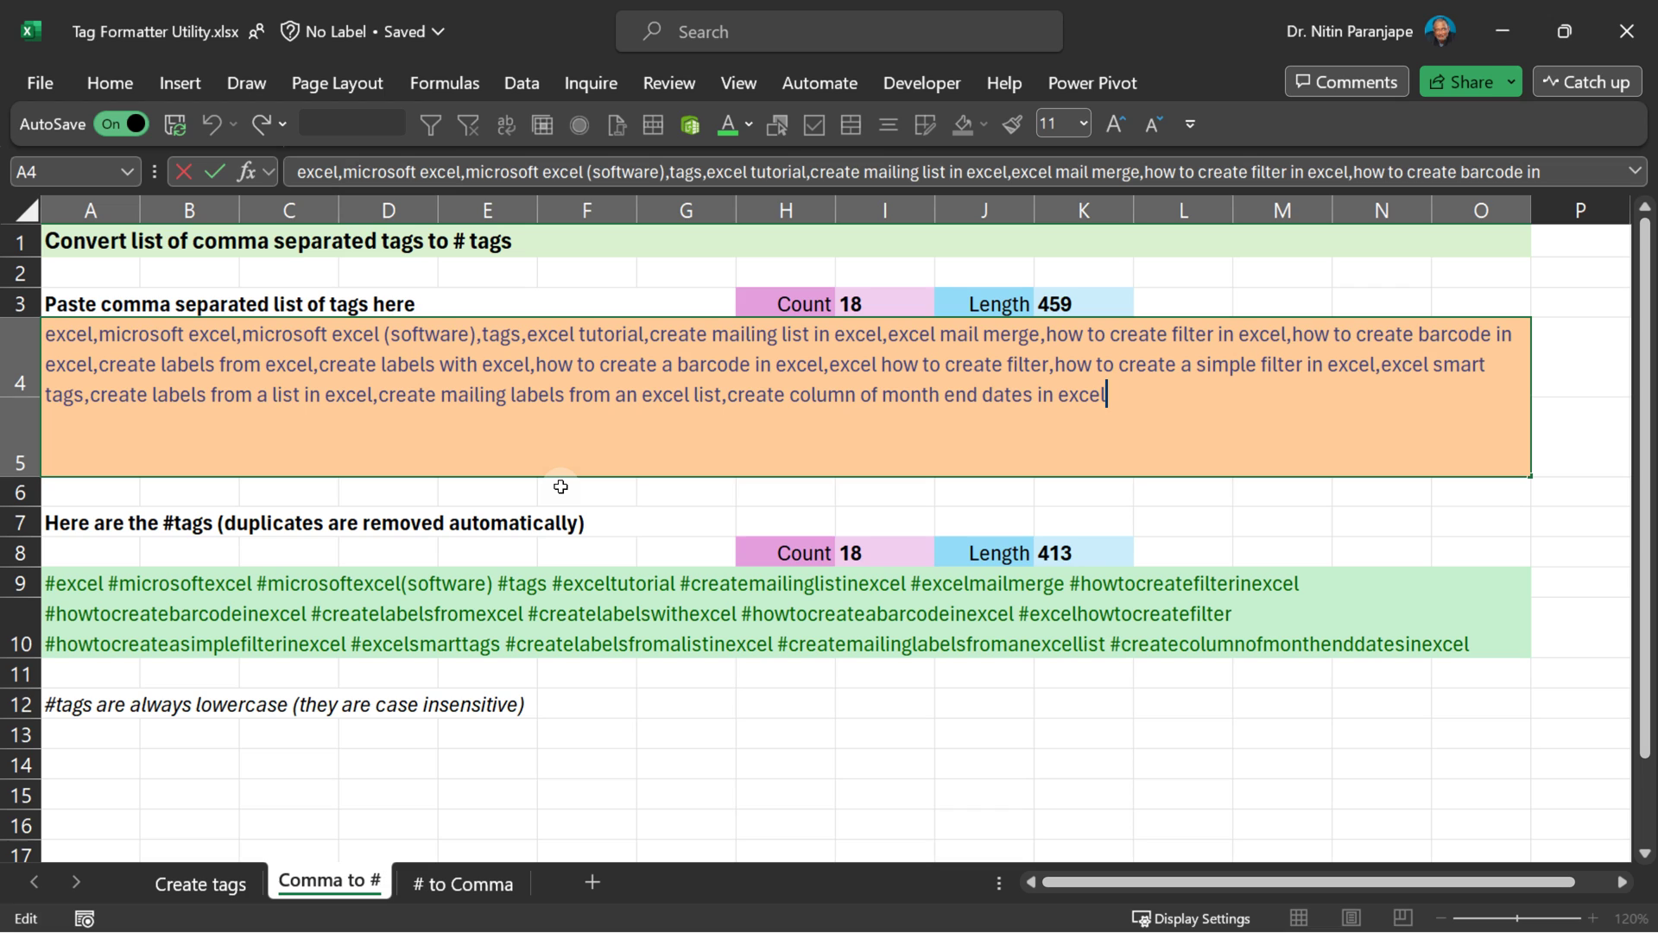
pyautogui.press('Escape')
pyautogui.click(439, 610)
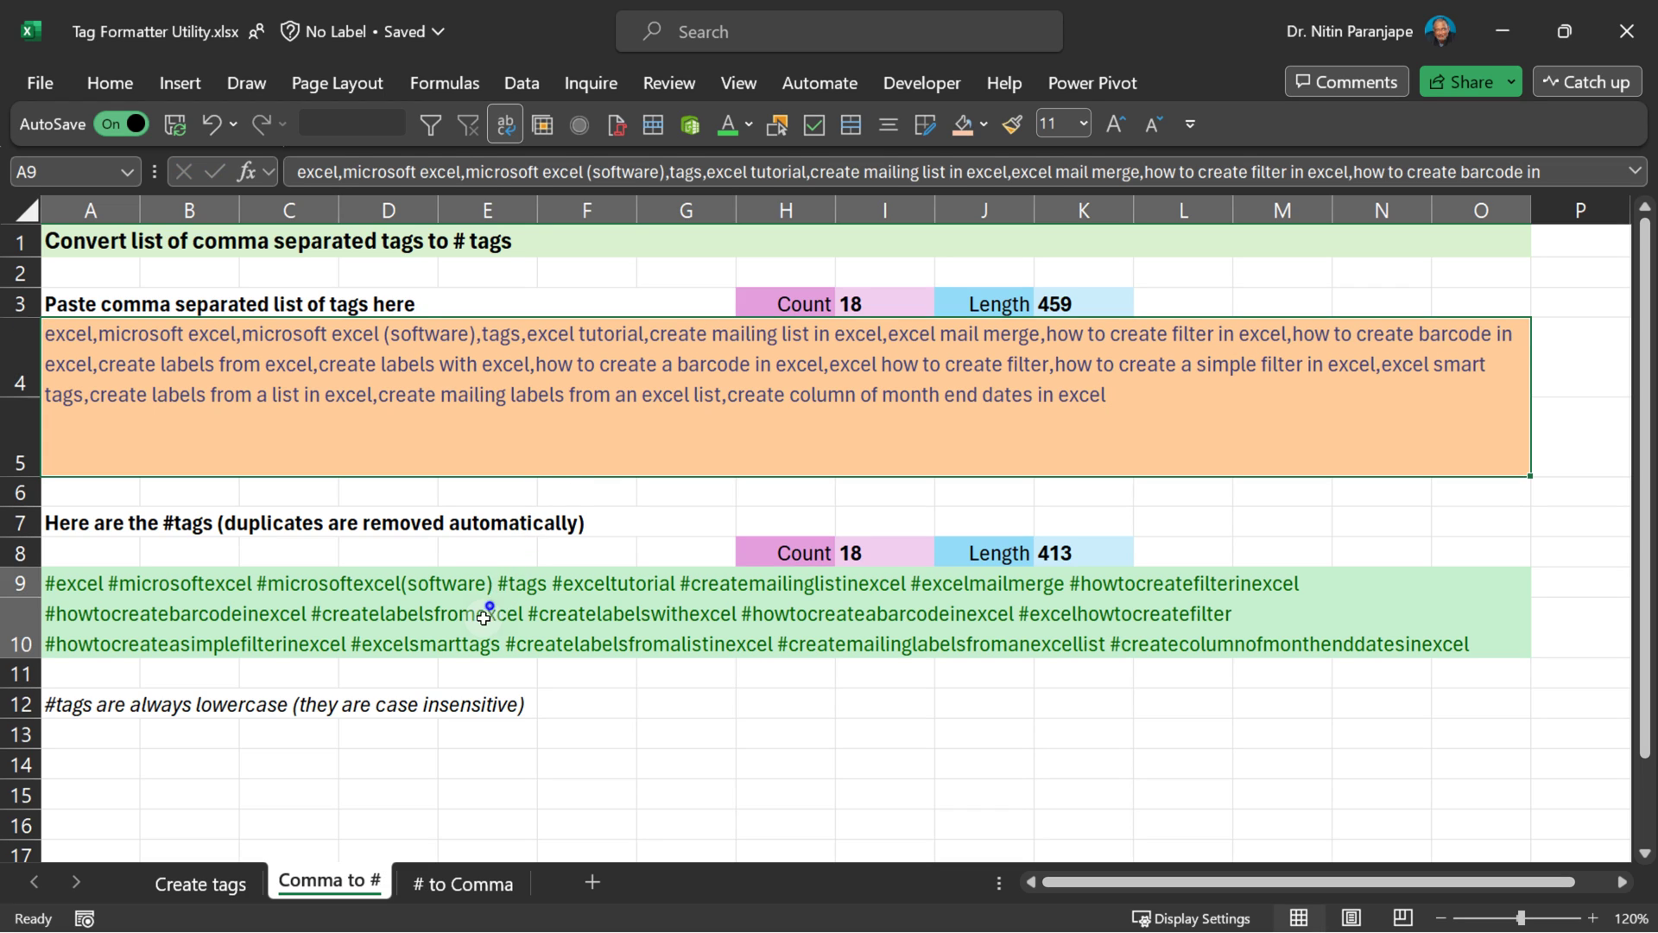
pyautogui.doubleClick(482, 624)
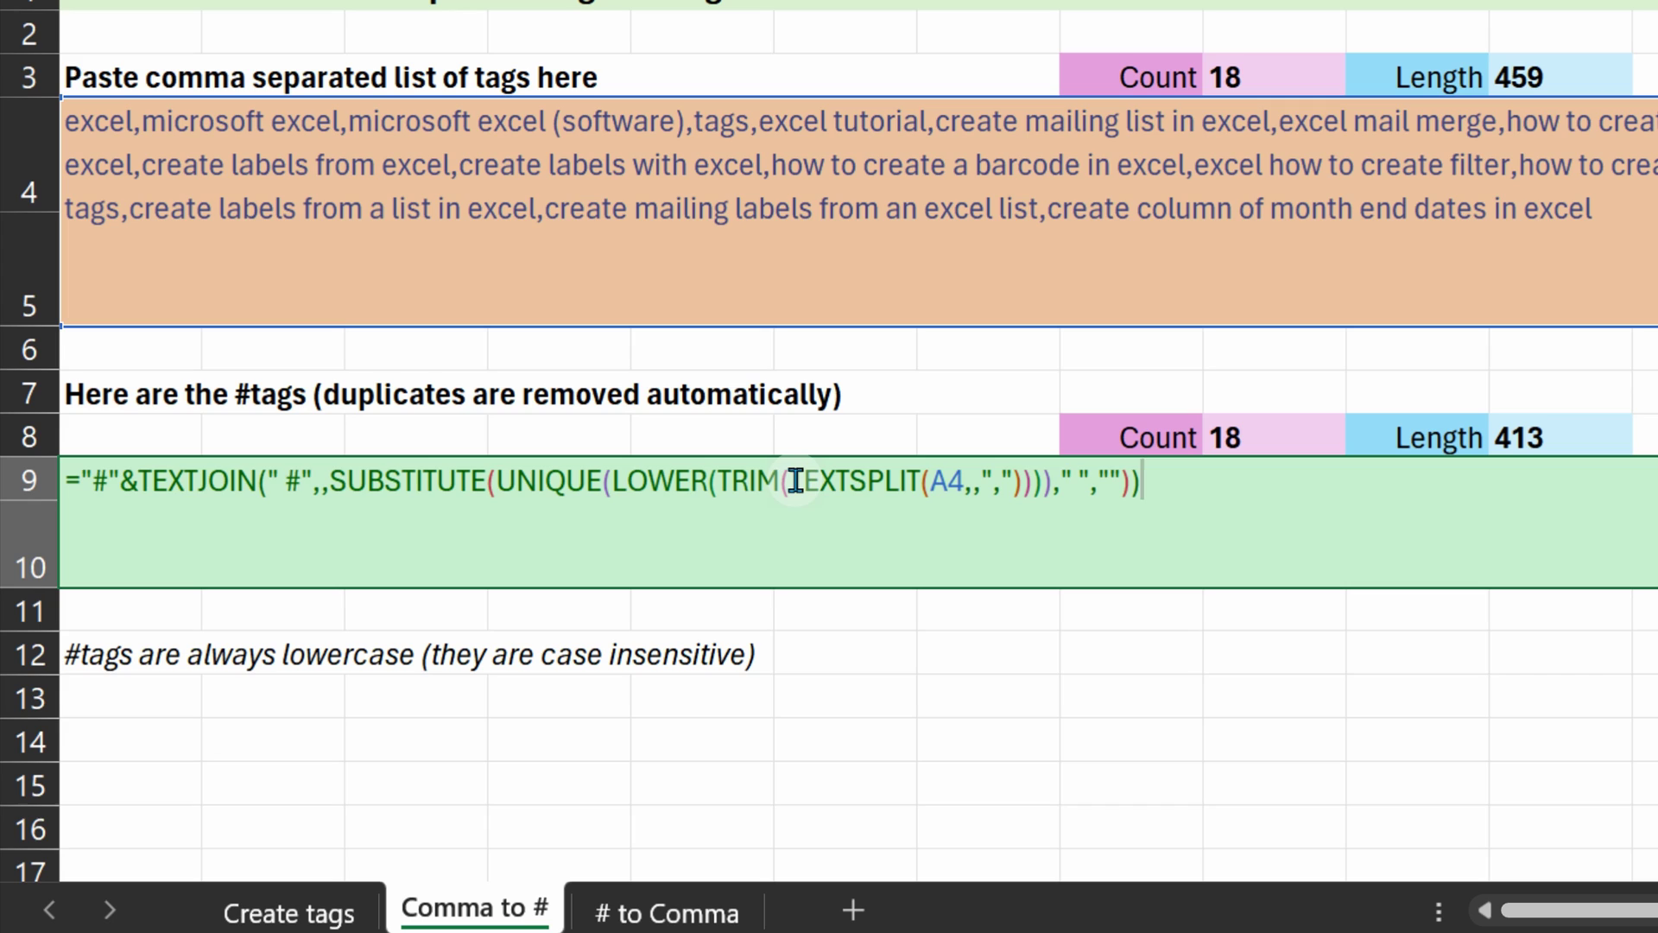
pyautogui.moveTo(790, 481); pyautogui.dragTo(1023, 494)
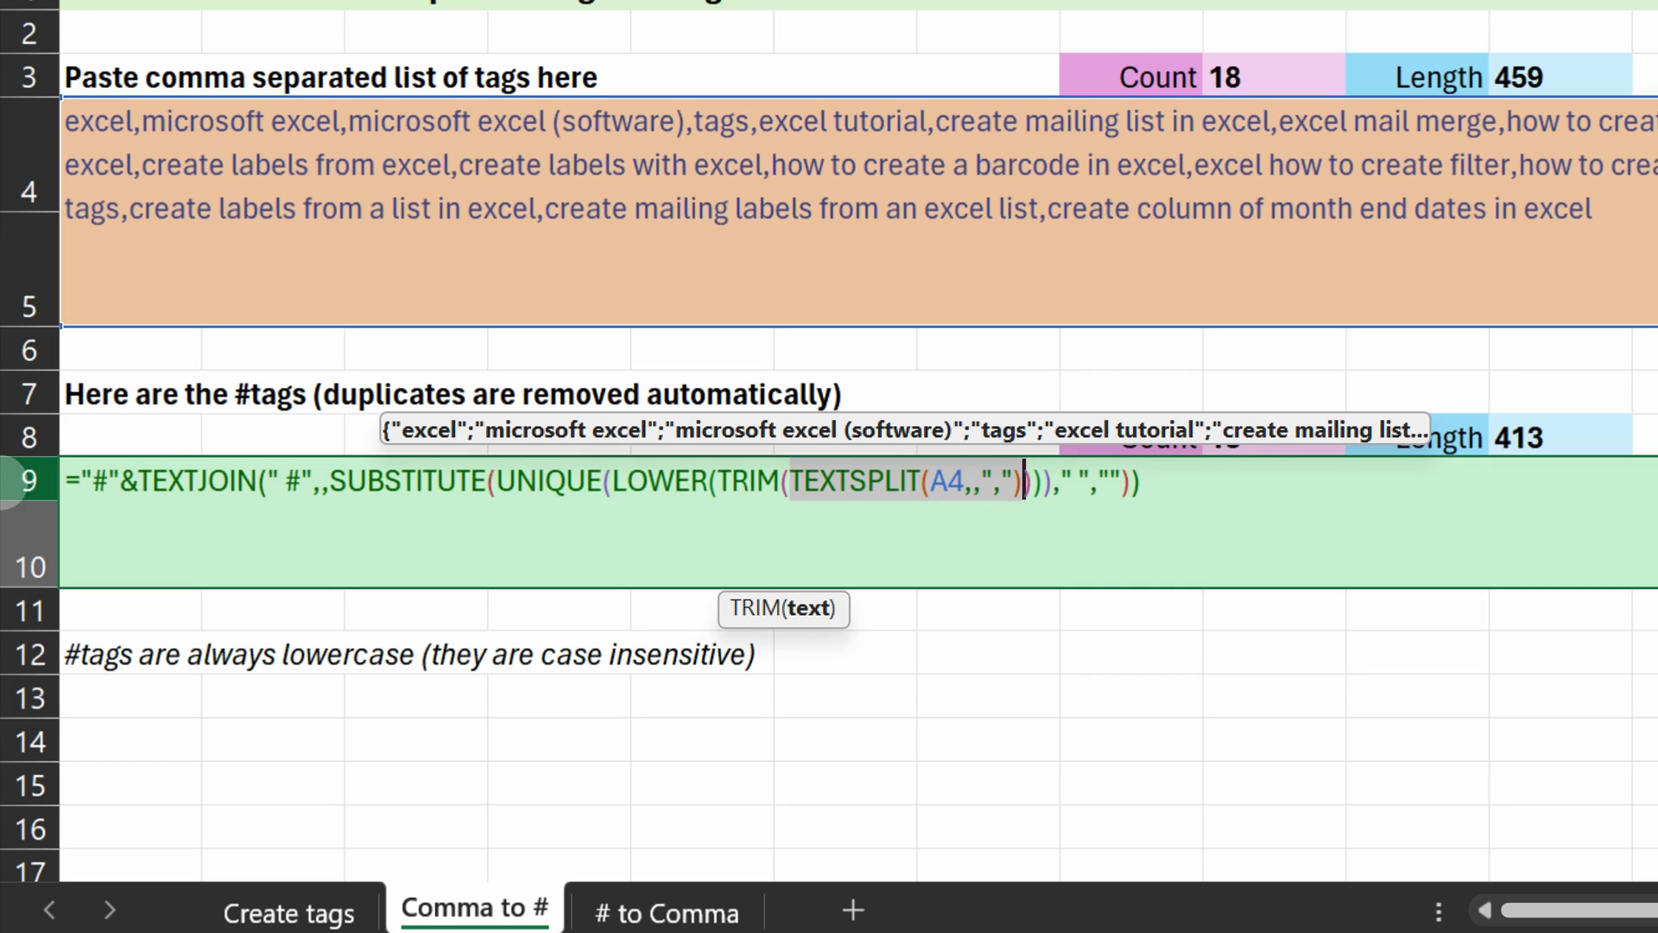
pyautogui.click(770, 481)
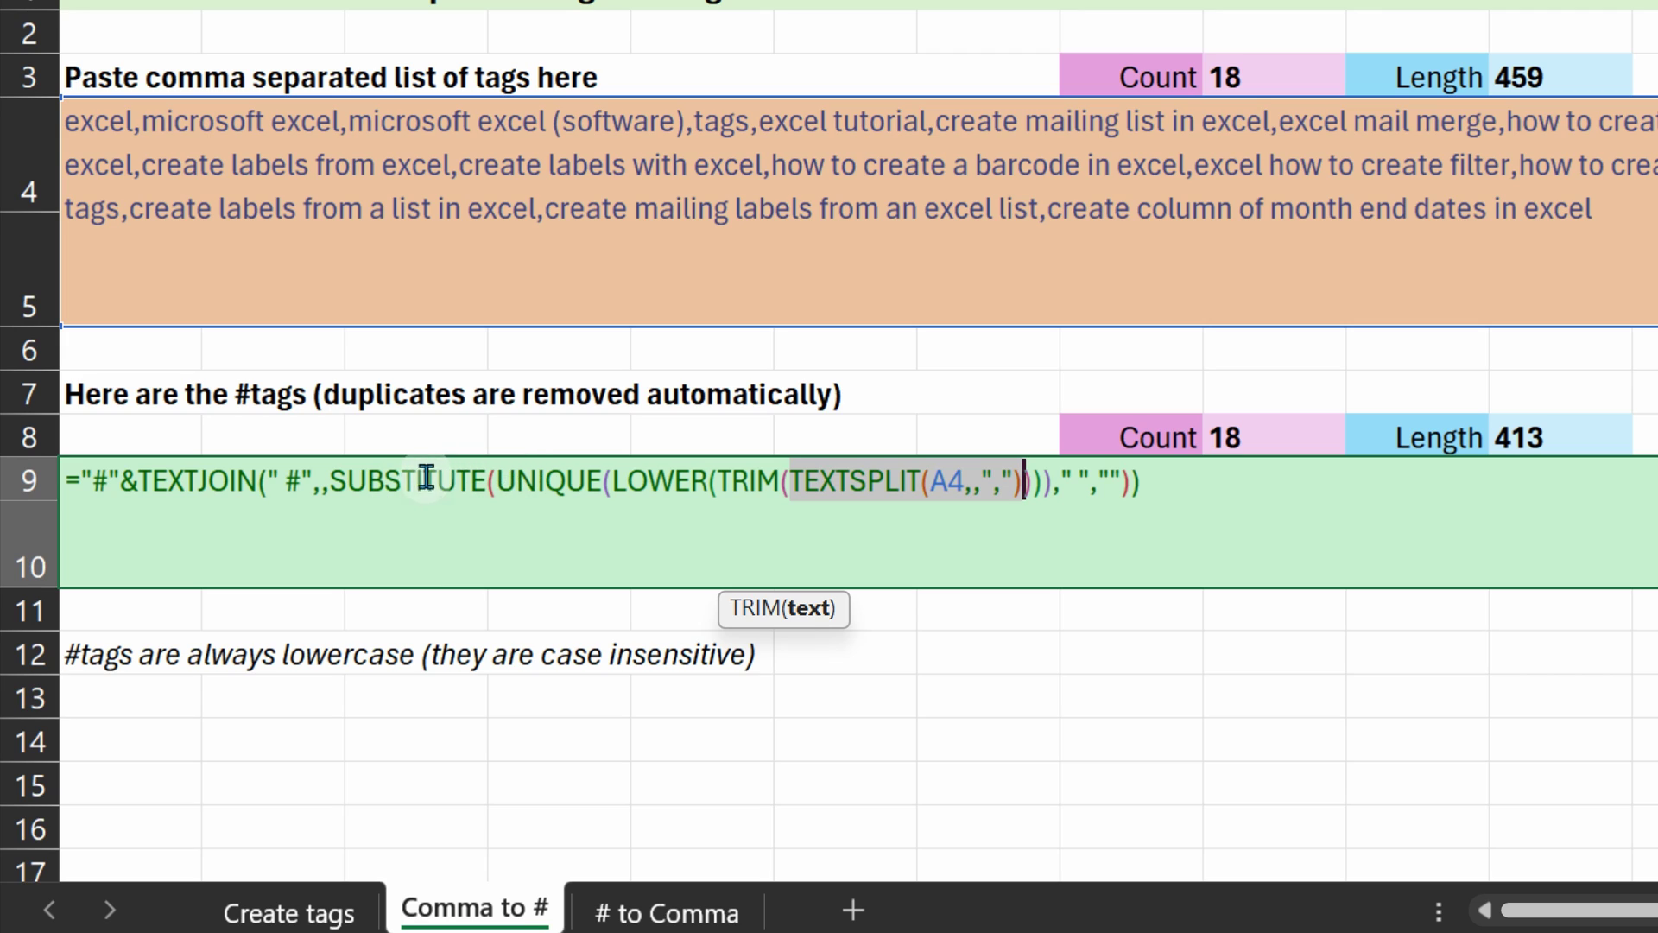
# Step: Step through the #tags formula's UNIQUE, SUBSTITUTE and TEXTJOIN arguments, leaving it unchanged
pyautogui.press('Right')
pyautogui.press('Right')
pyautogui.press('Right')
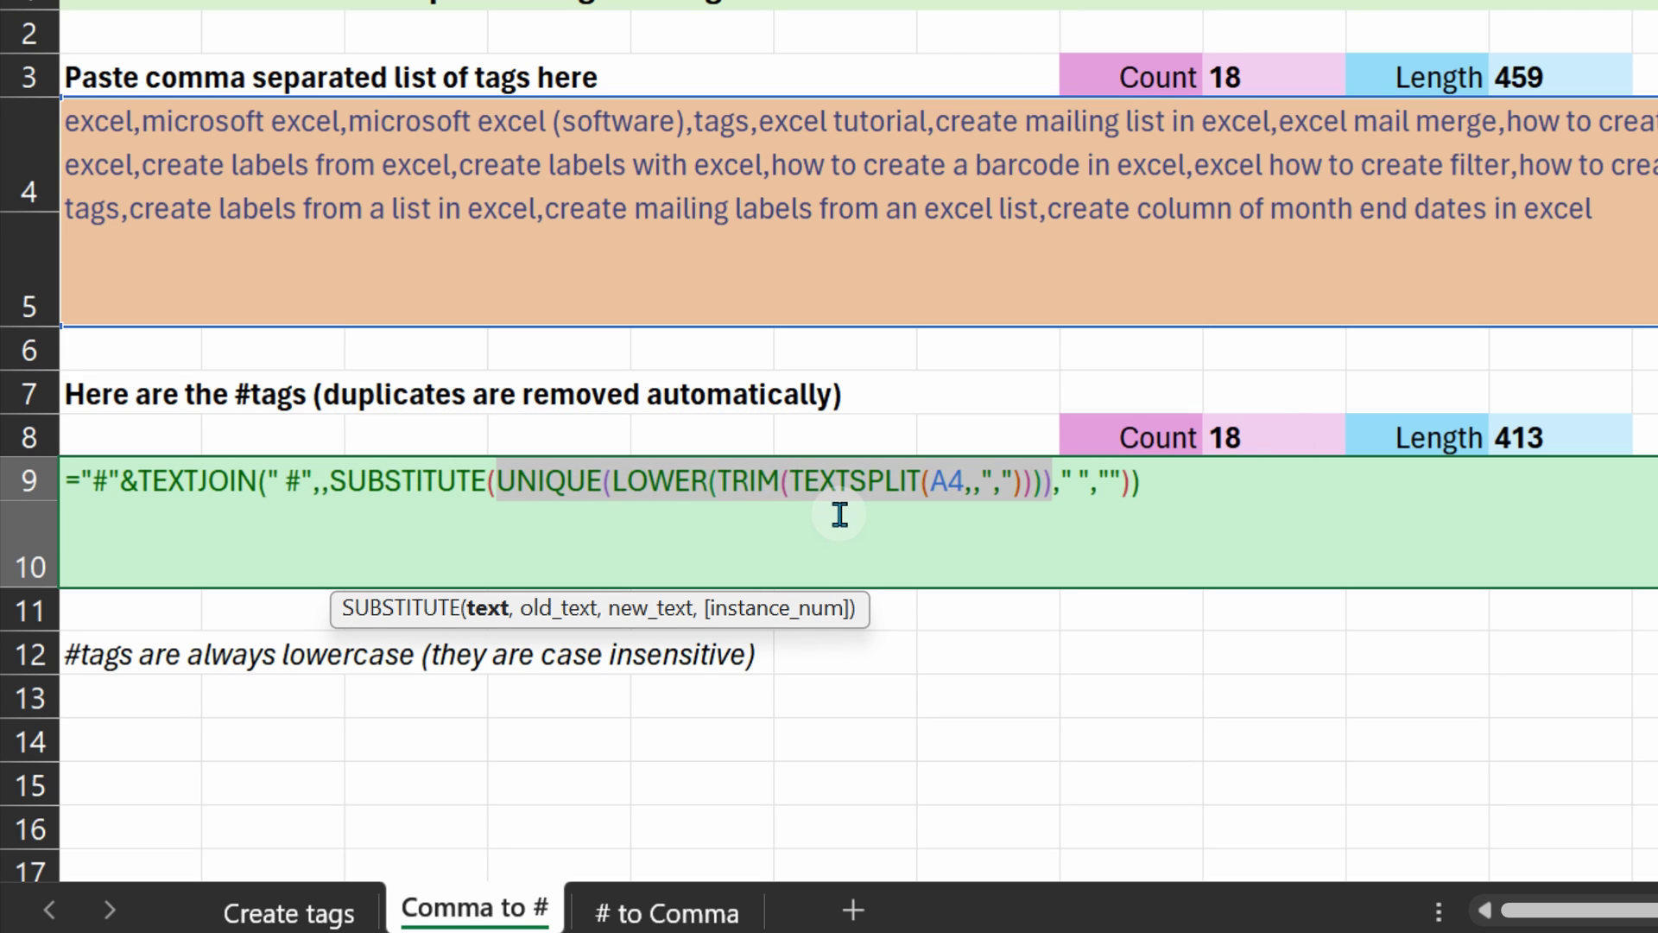
pyautogui.press('Right')
pyautogui.press('Right')
pyautogui.press('Right')
pyautogui.press('Right')
pyautogui.press('Right')
pyautogui.press('Right')
pyautogui.press('Right')
pyautogui.press('Right')
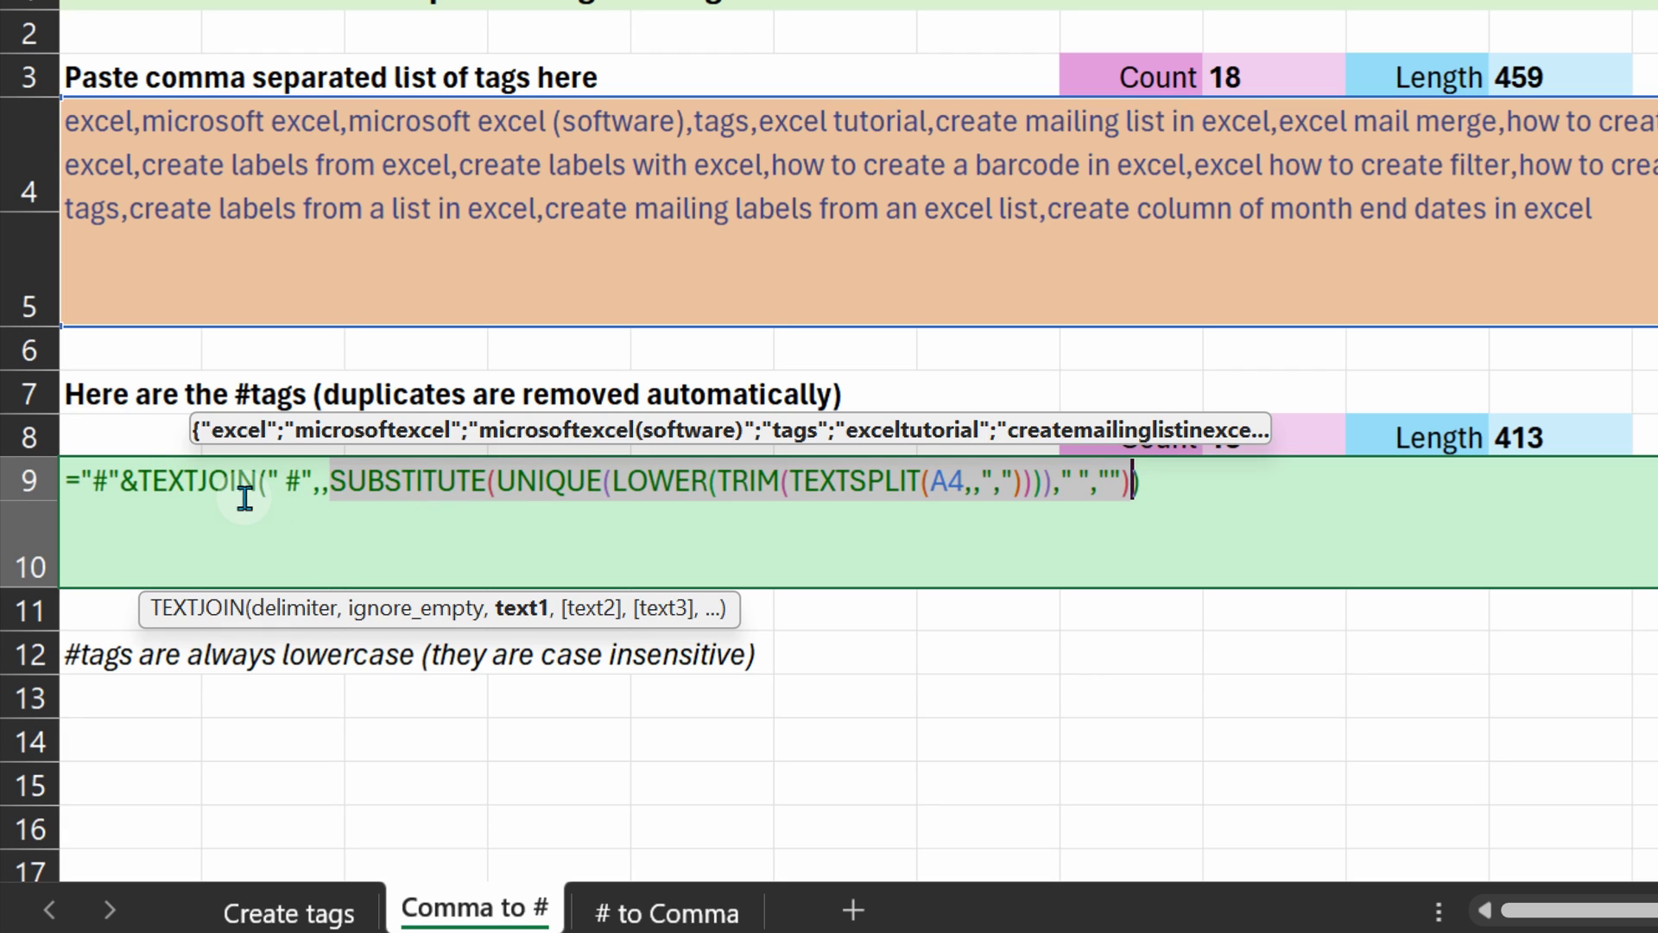
pyautogui.click(275, 481)
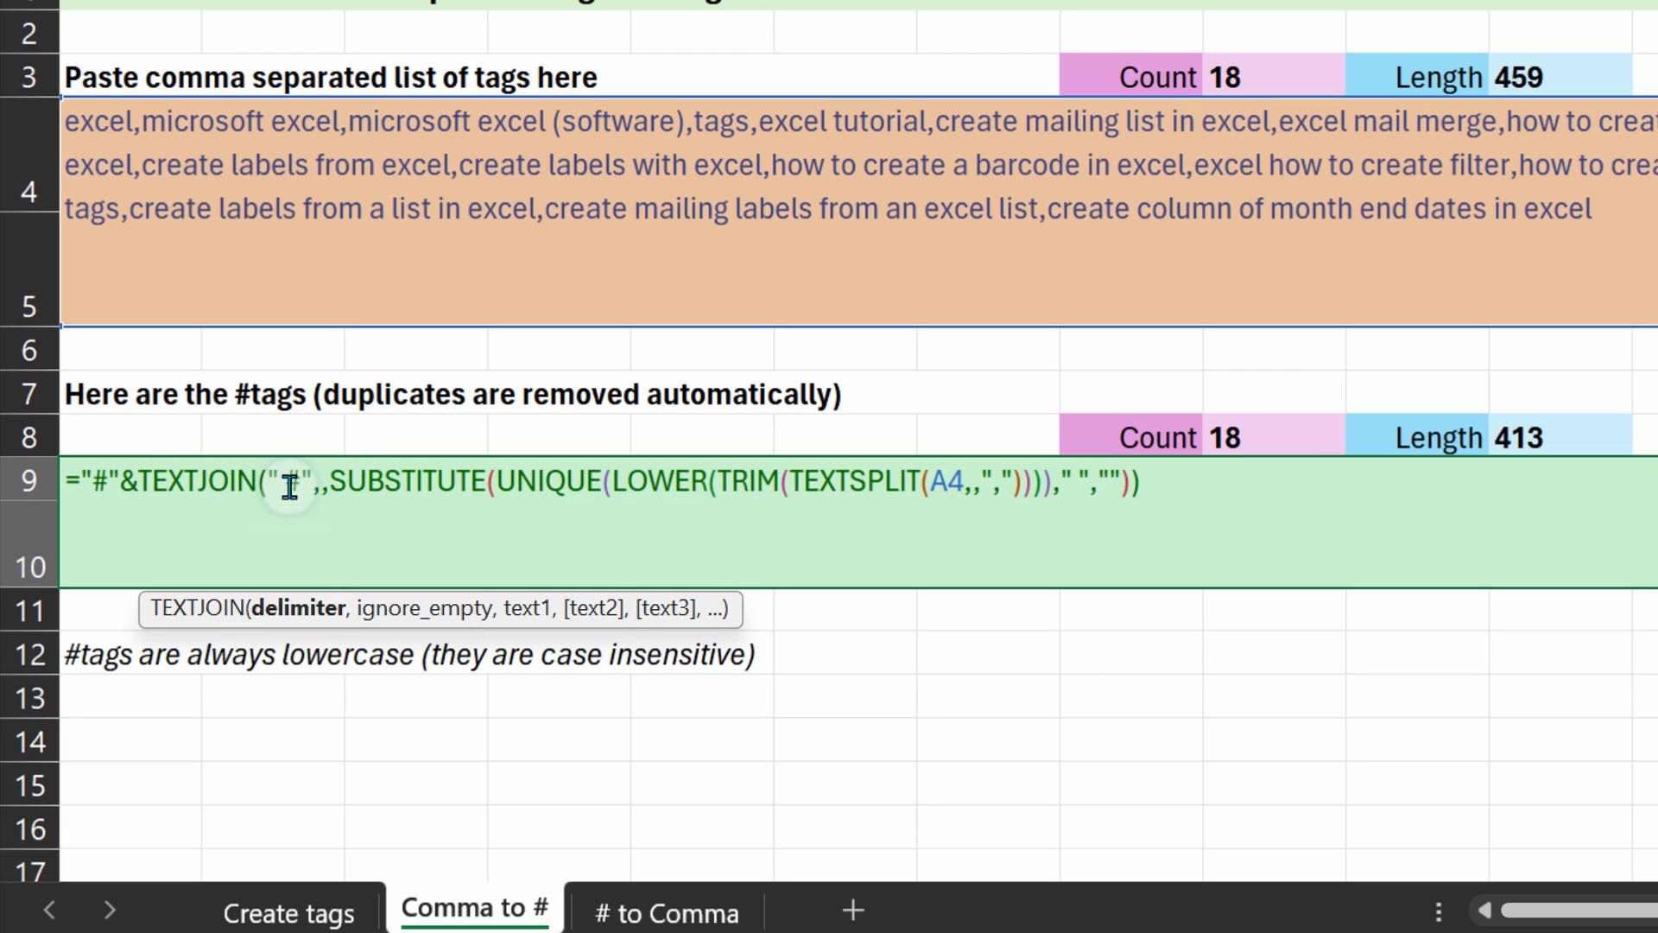
pyautogui.click(303, 608)
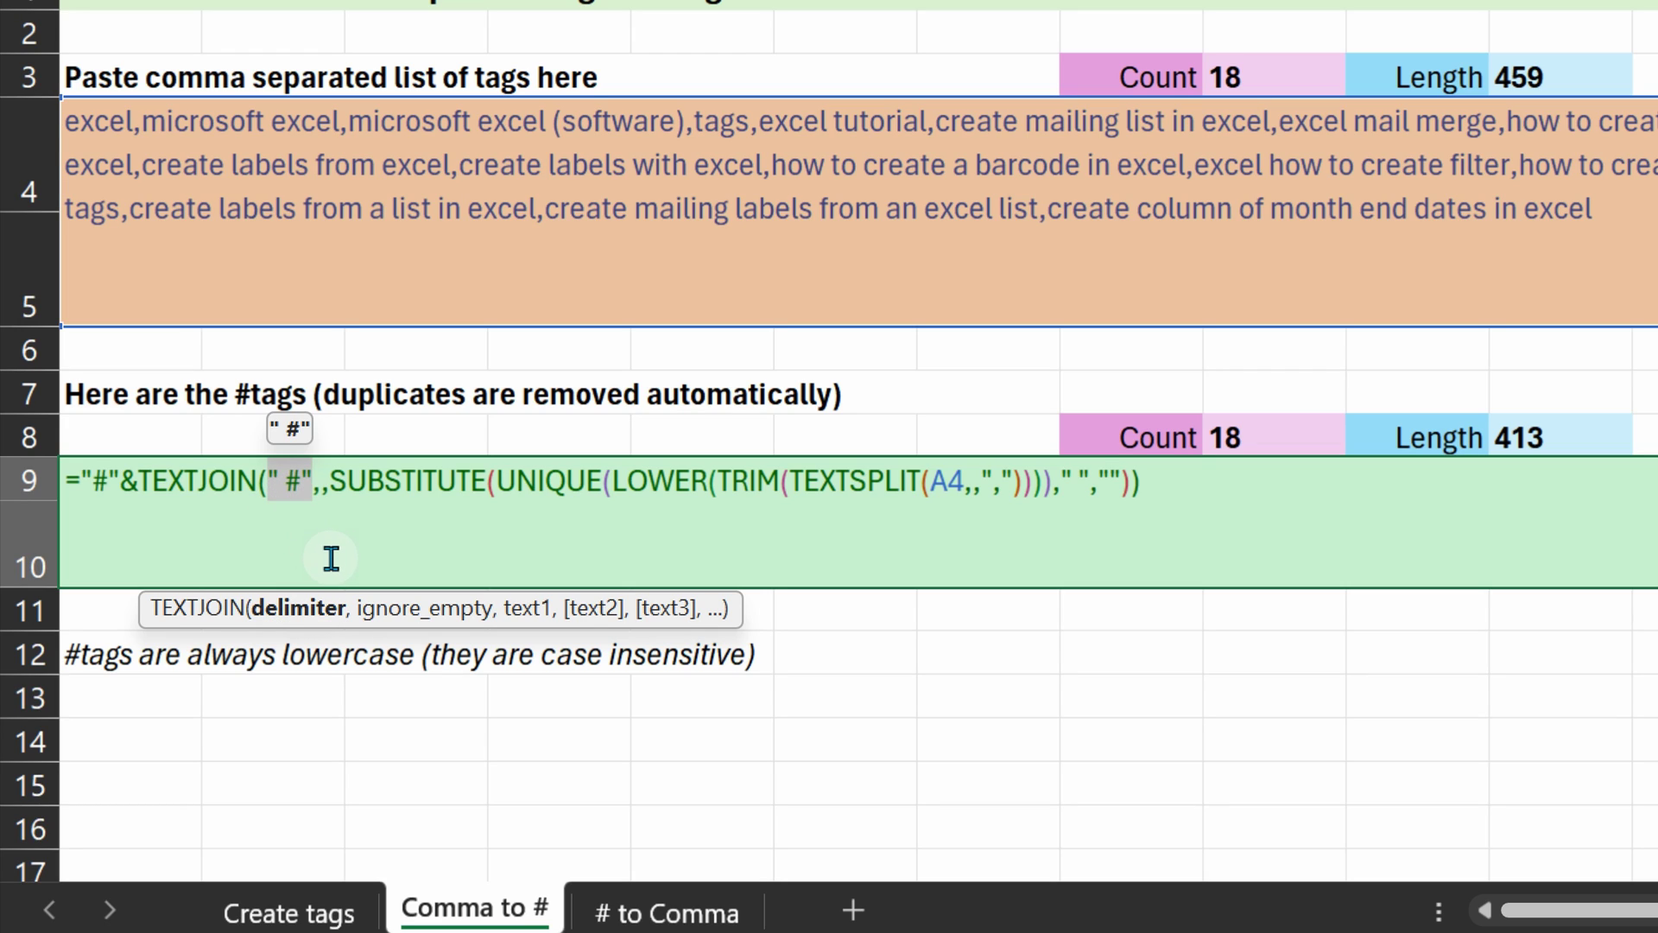
pyautogui.click(522, 608)
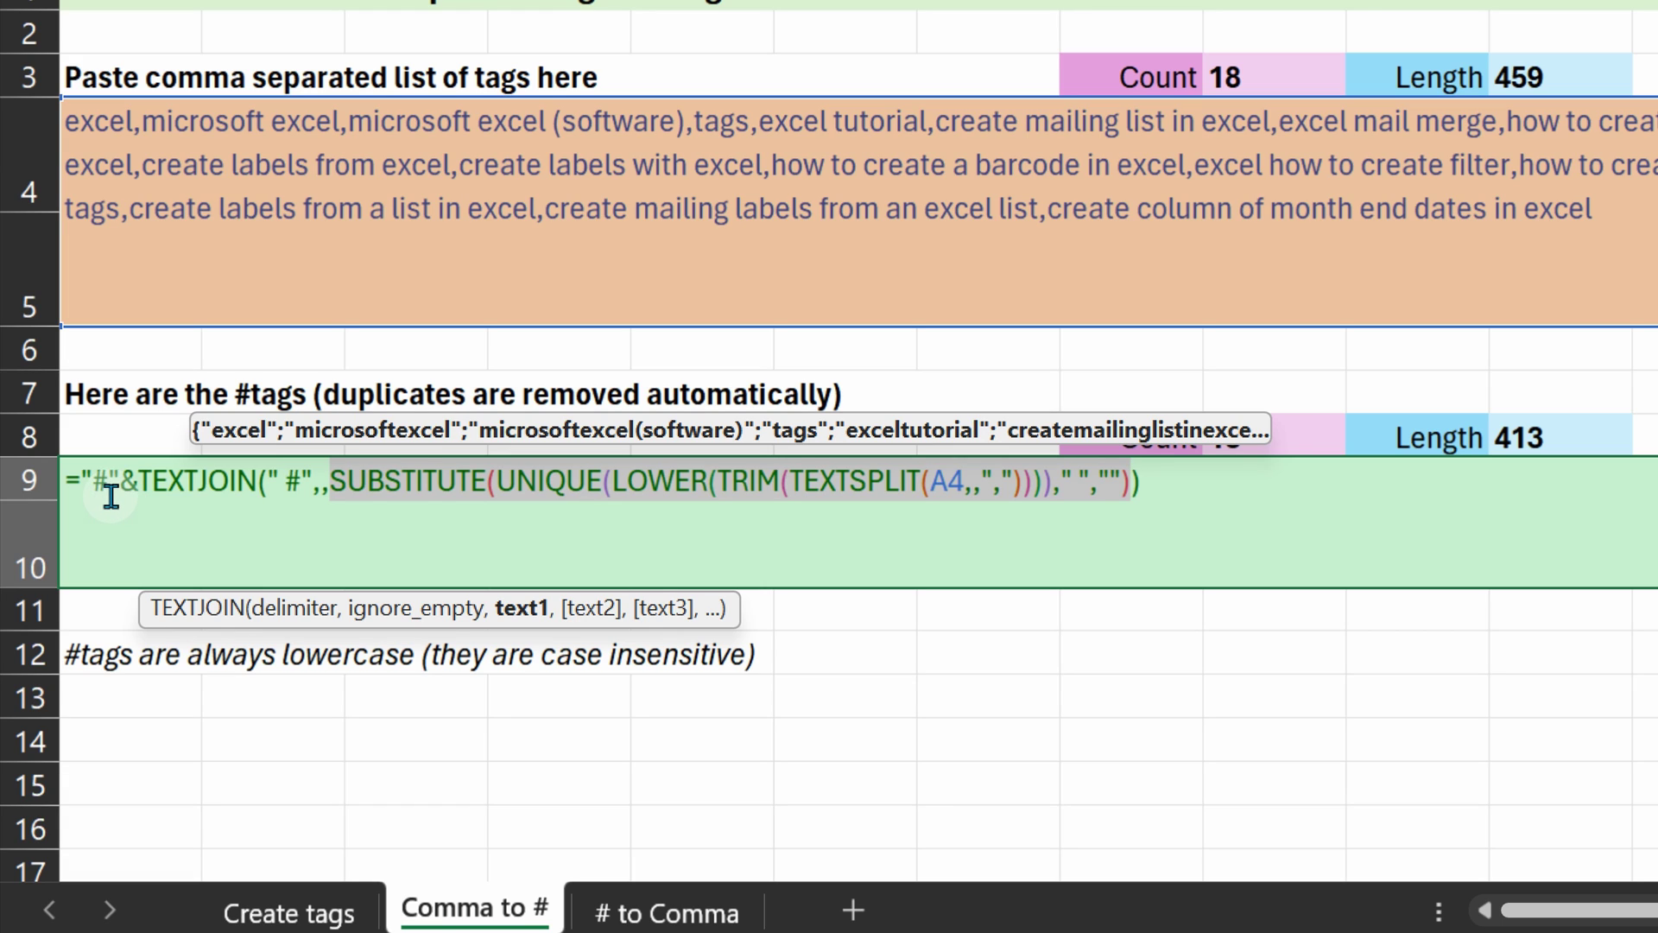
pyautogui.hotkey('ctrl', 'Return')
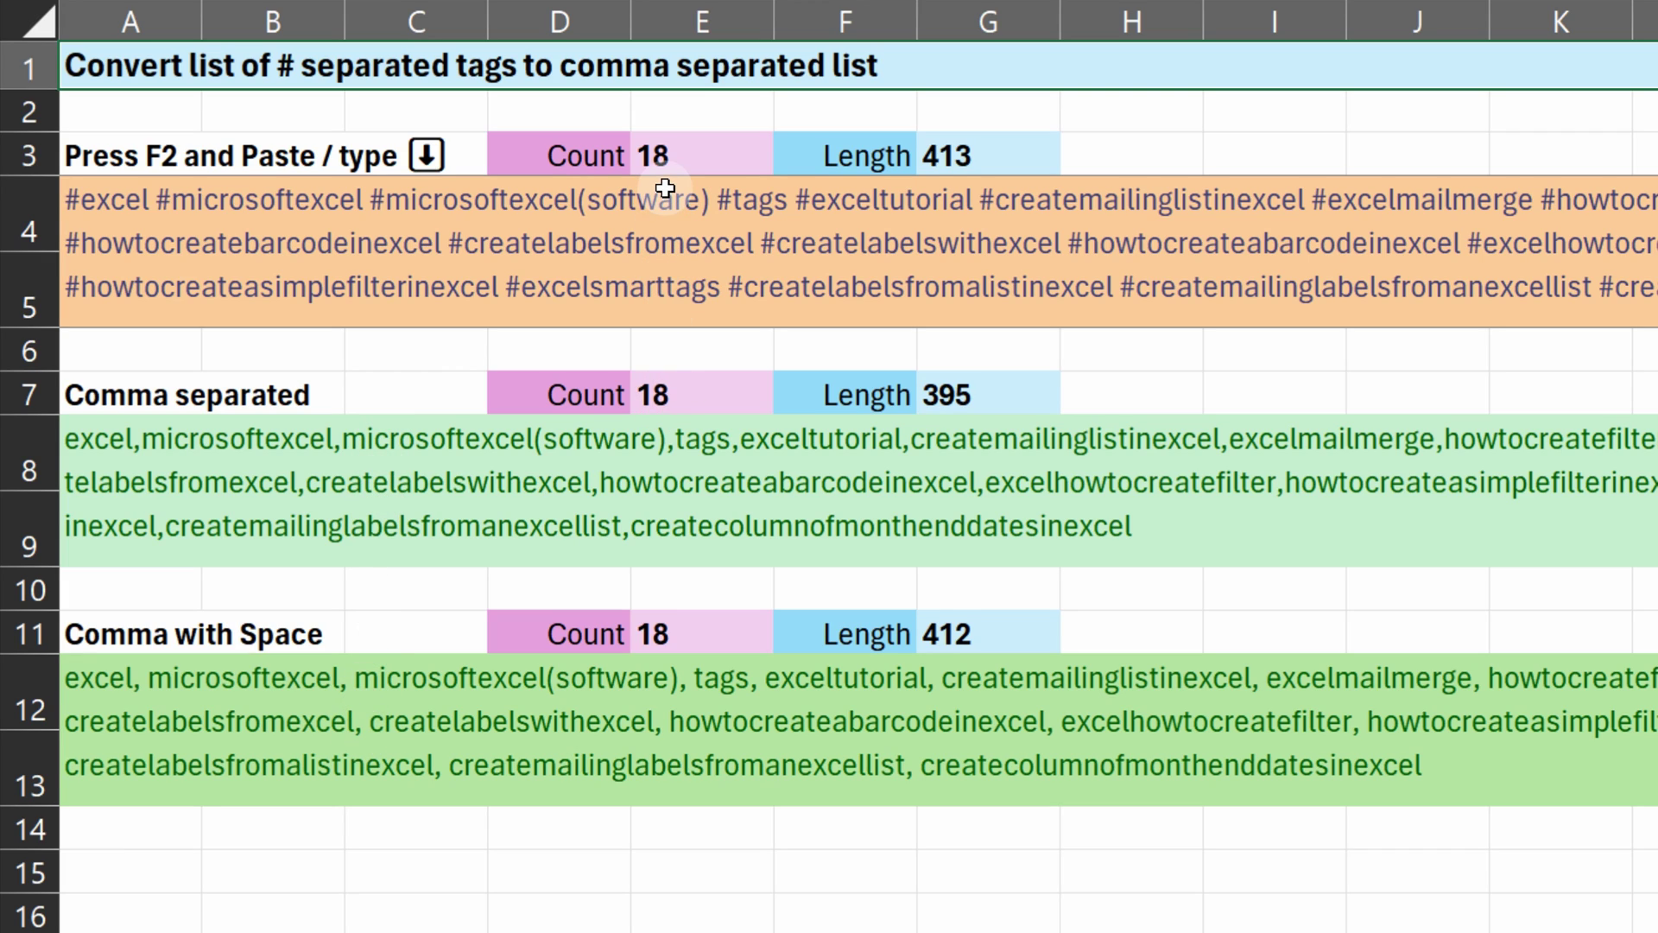
# Step: Select E3 to check the count of 18 pasted #tags
pyautogui.click(688, 152)
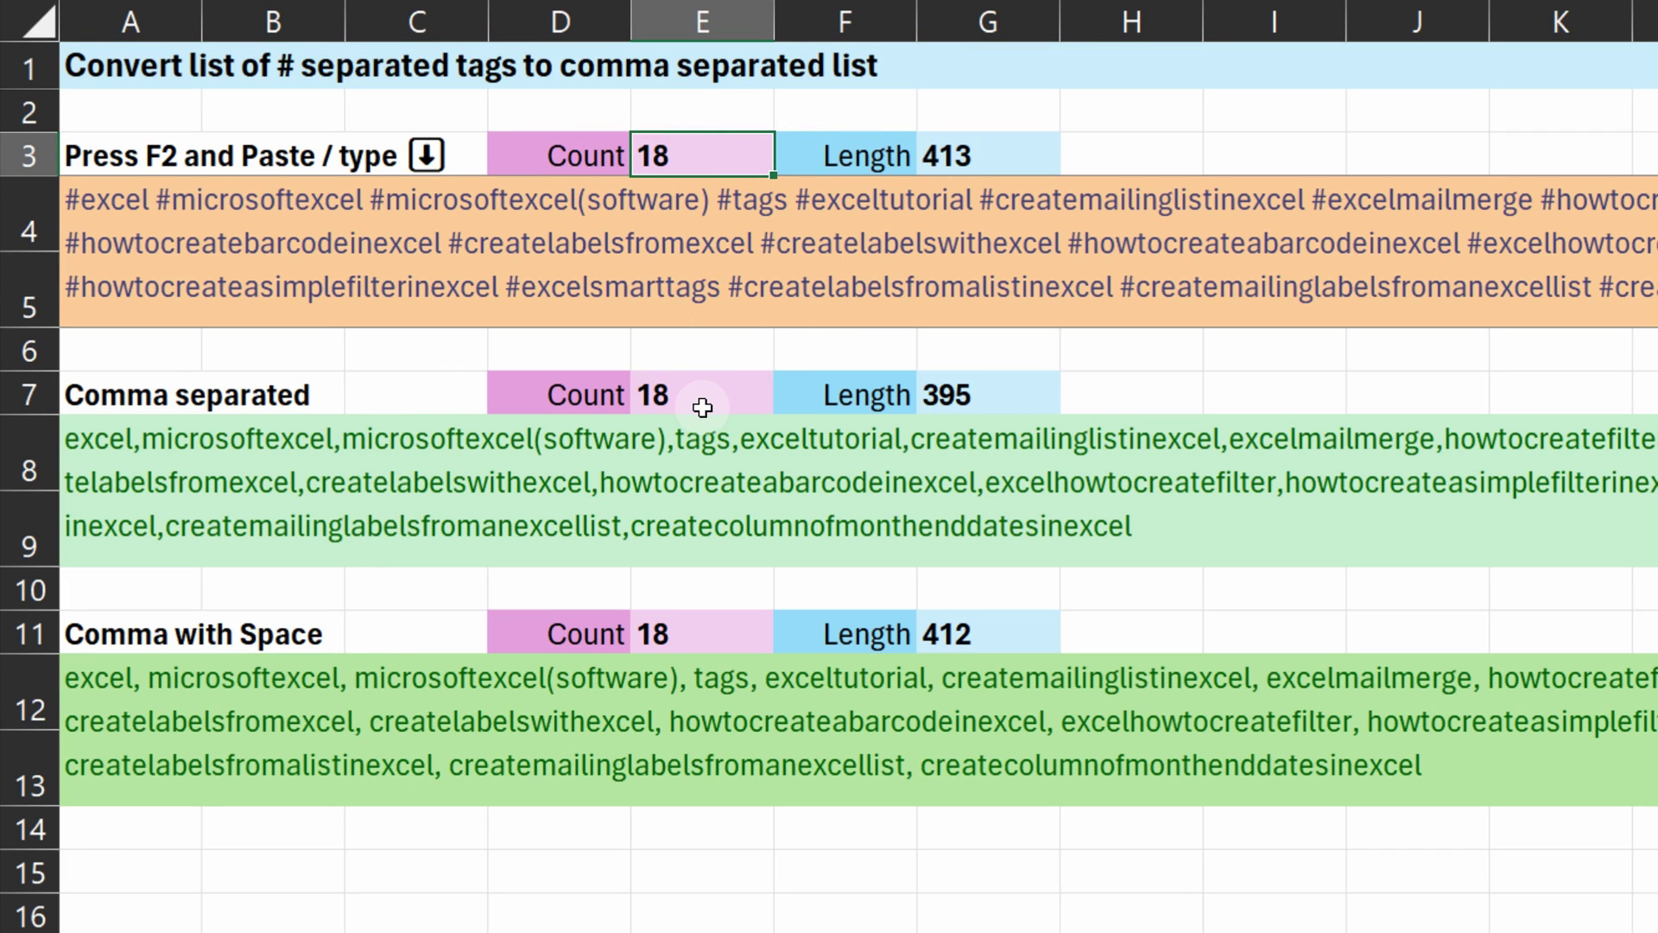